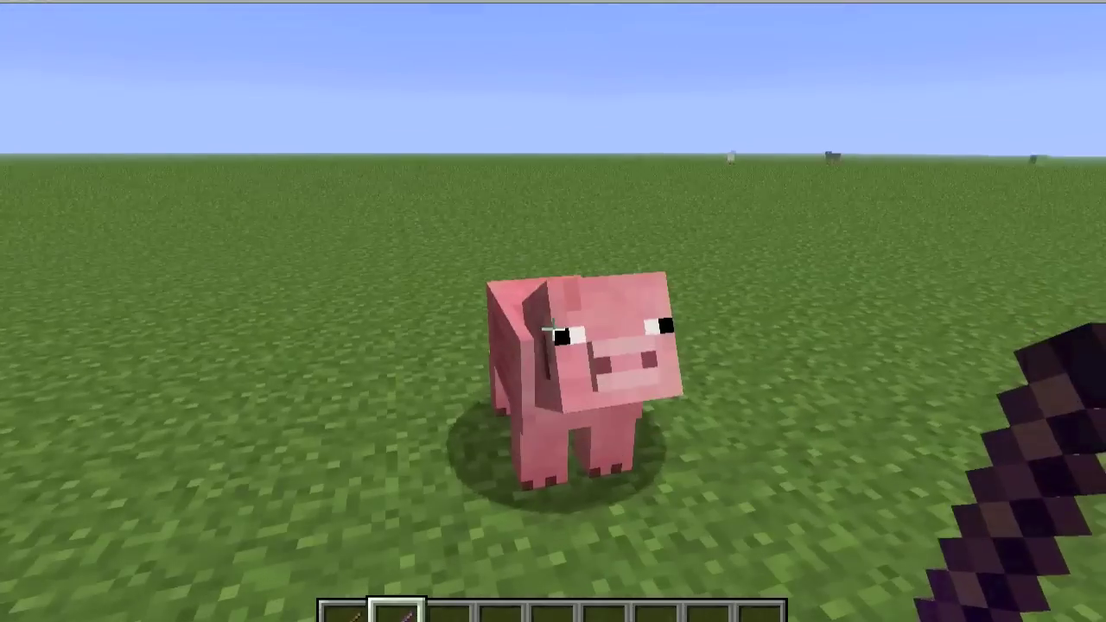
left_click(552, 329)
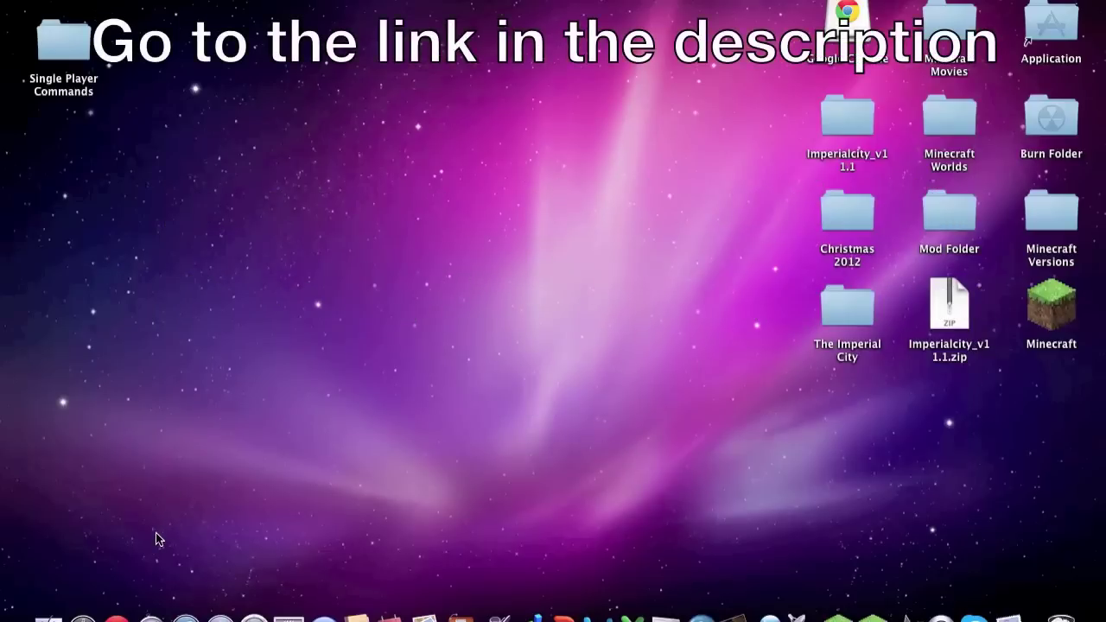
Switch to Google Chrome and review the automated and manual installation downloads on the Single Player Commands forum page
left_click(117, 608)
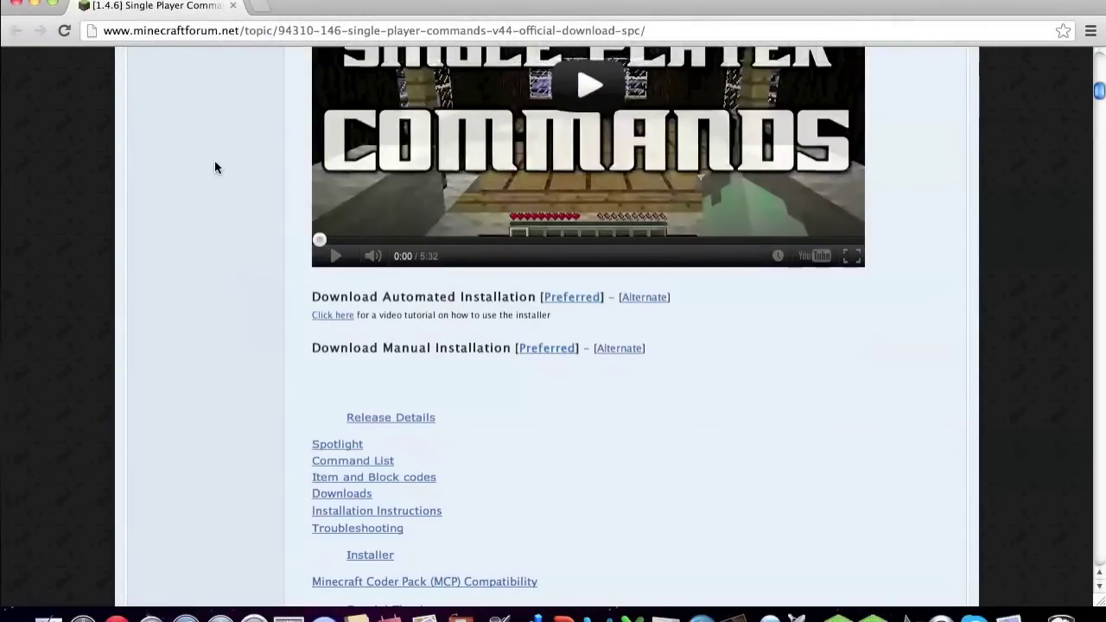
scroll(76, 131, "down", 5)
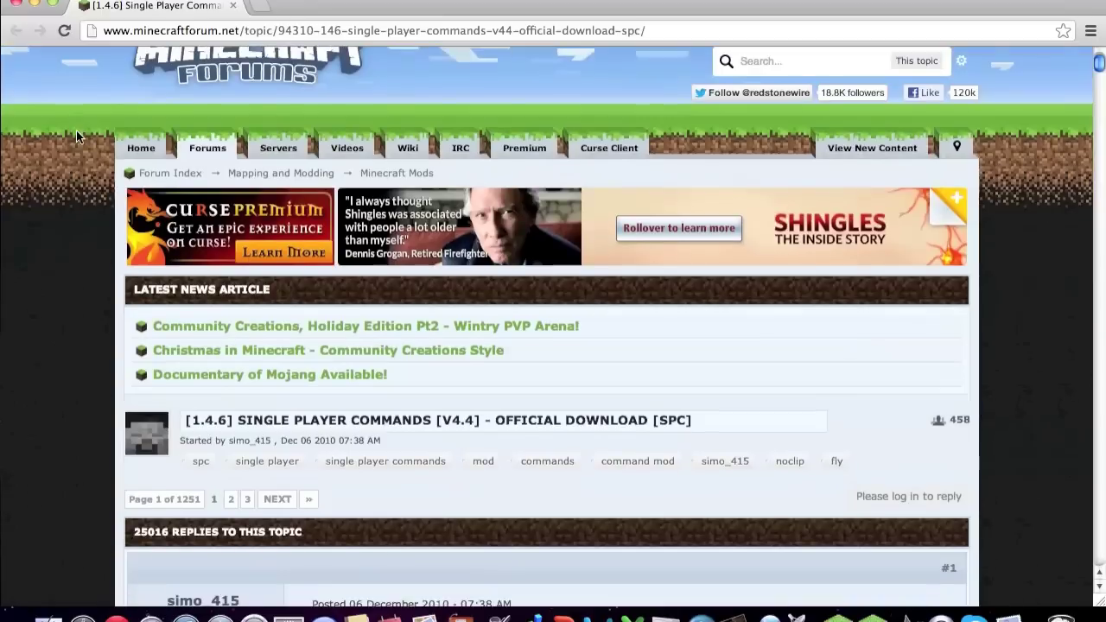
scroll(76, 131, "down", 8)
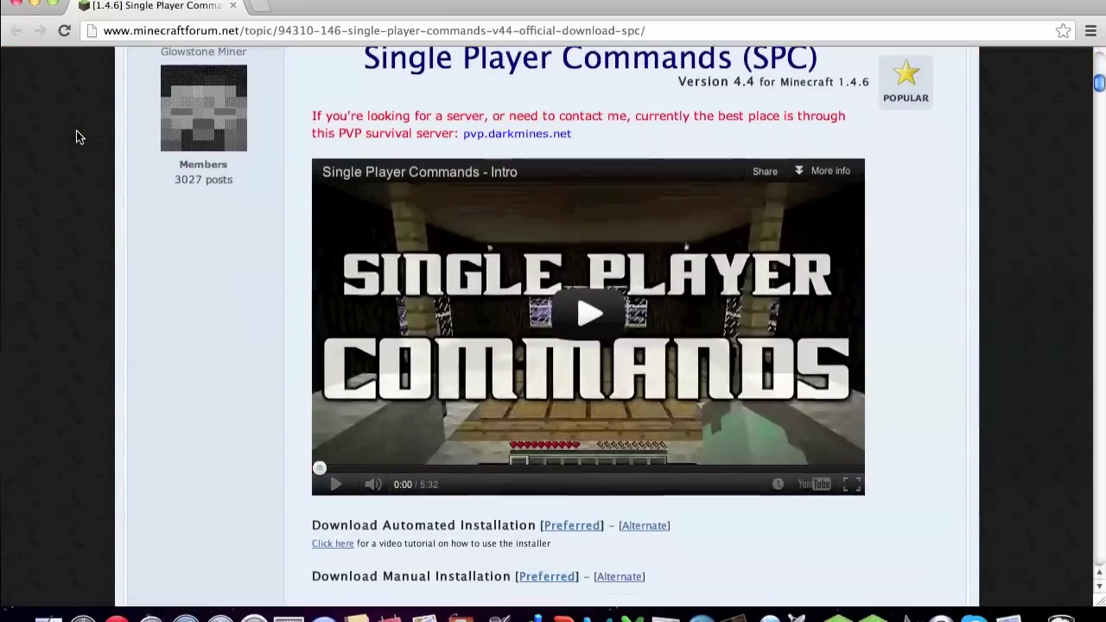
scroll(76, 137, "down", 1)
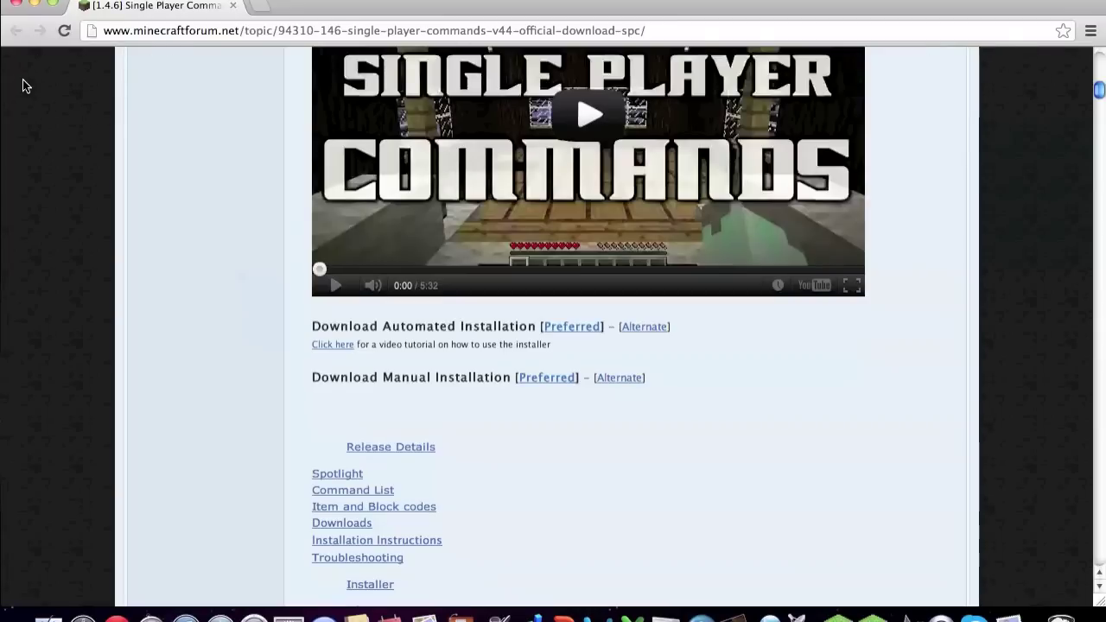
left_click(36, 6)
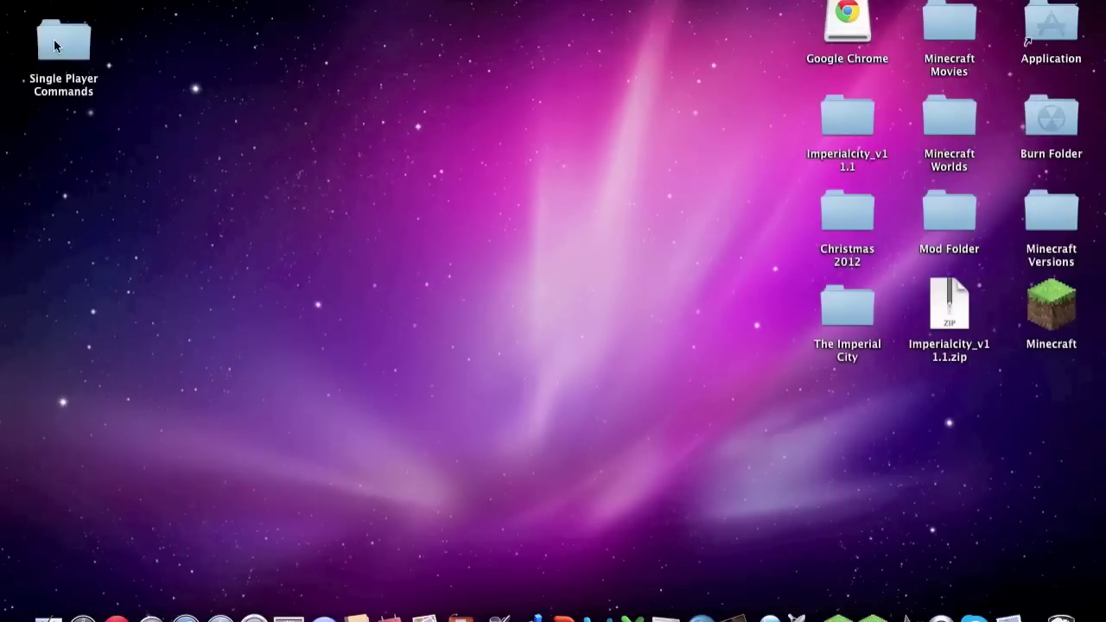
Rename the downloaded mod folder on the desktop as Single Player Commands
left_click(59, 40)
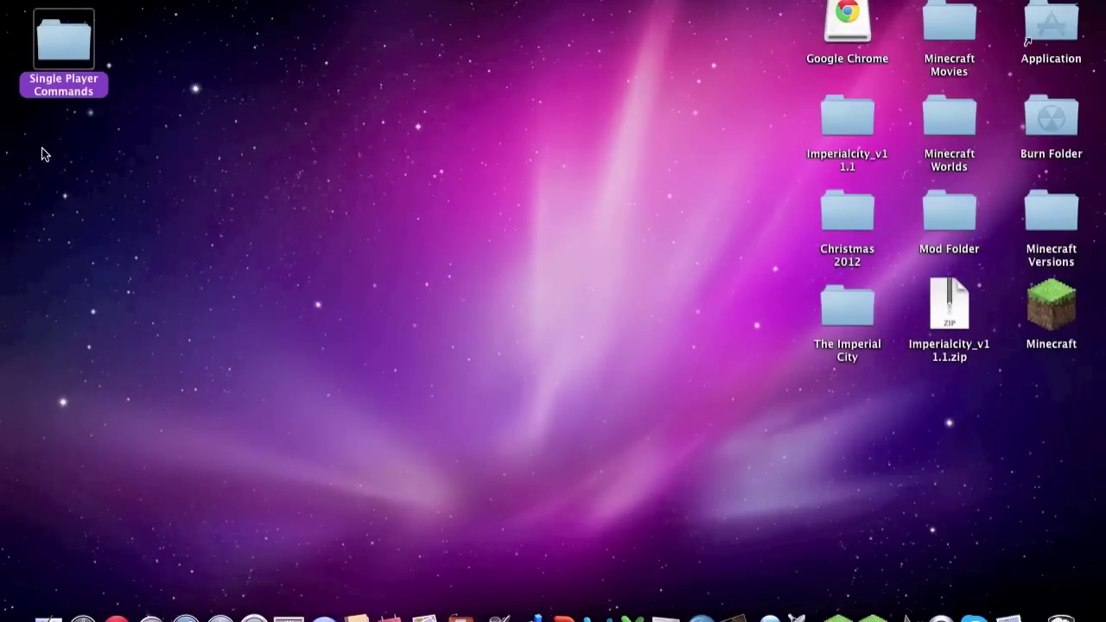
key("Return")
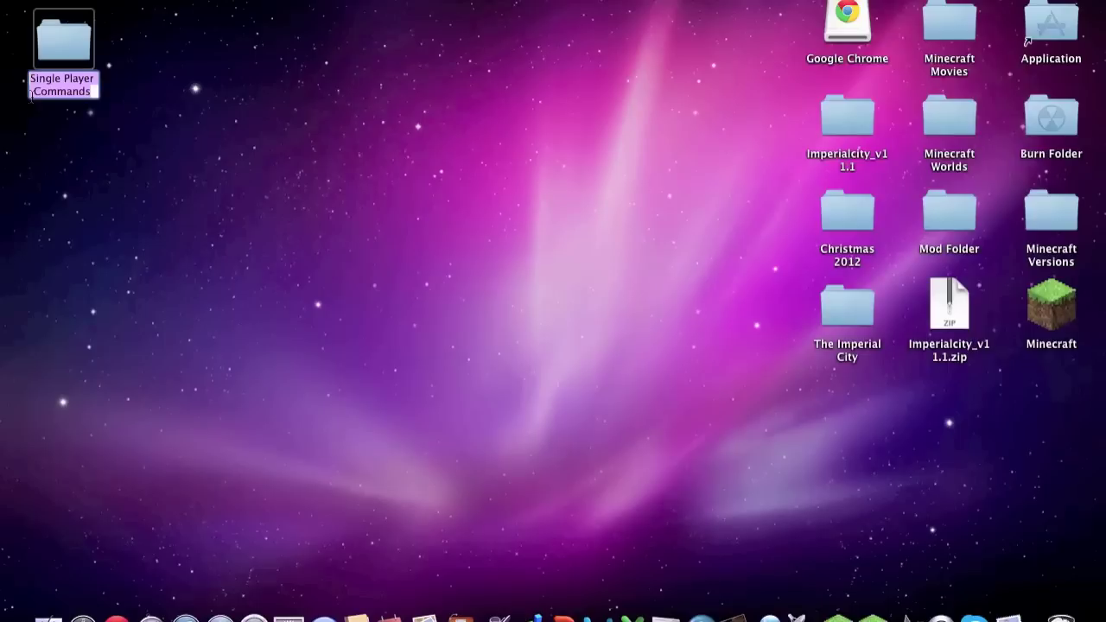
type("Sin")
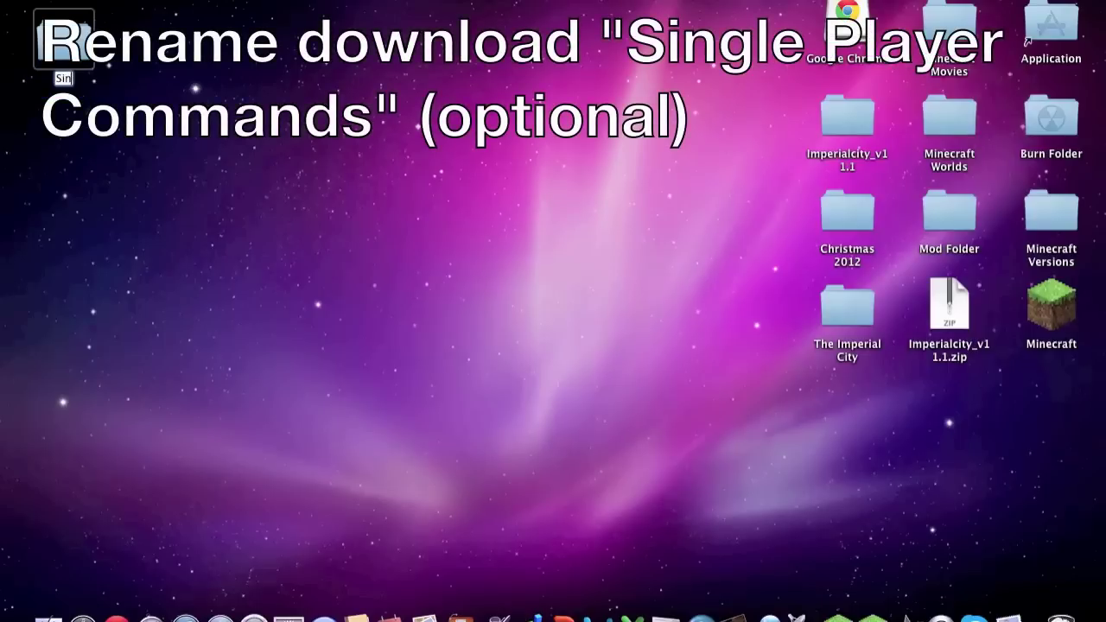
type("gle Player")
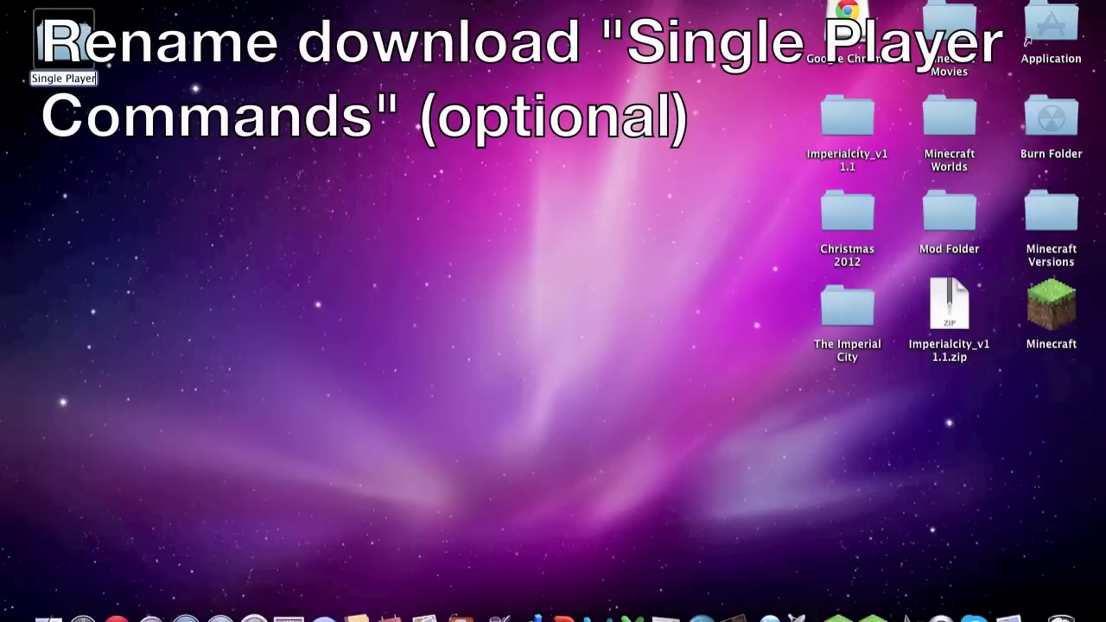
type(" Commands")
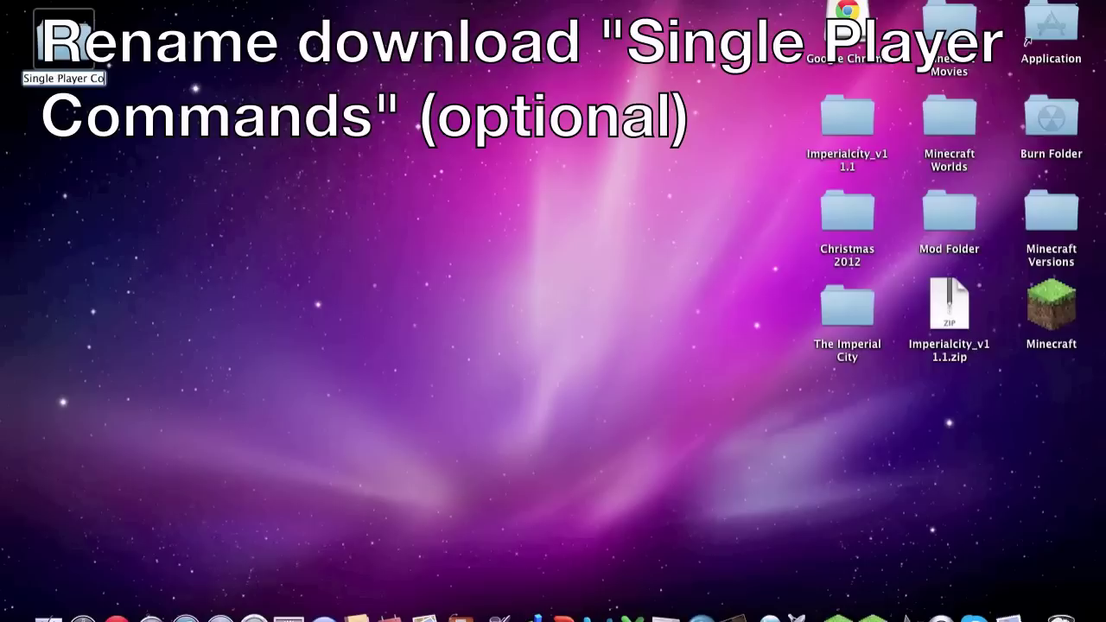
left_click(2, 197)
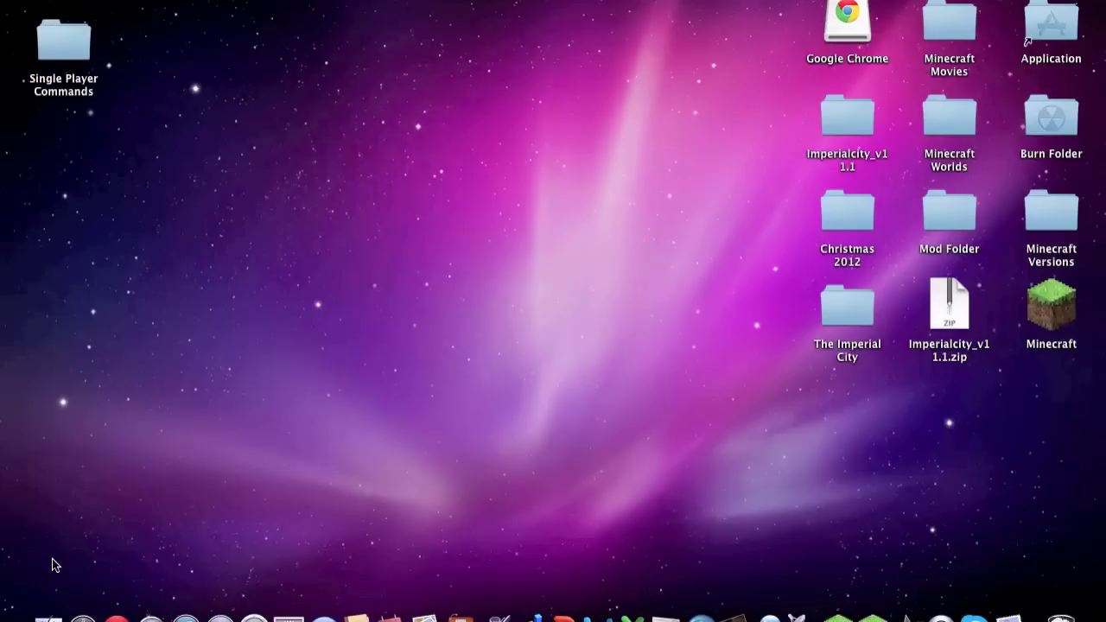
Open a Finder window and go to the bin folder inside the minecraft folder
left_click(45, 605)
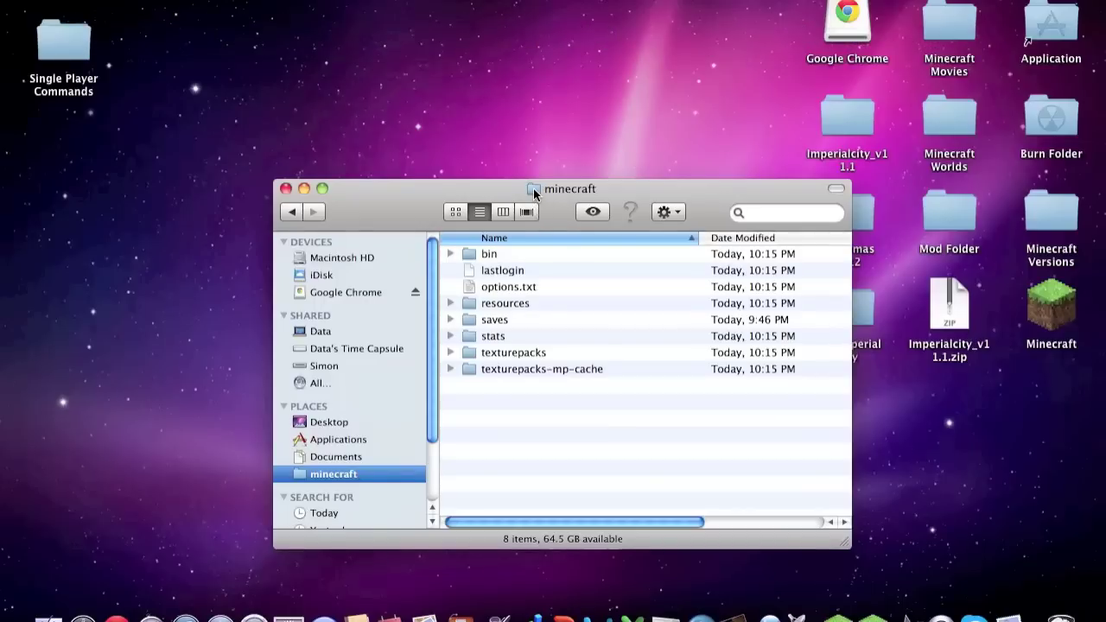
right_click(331, 442)
left_click(331, 448)
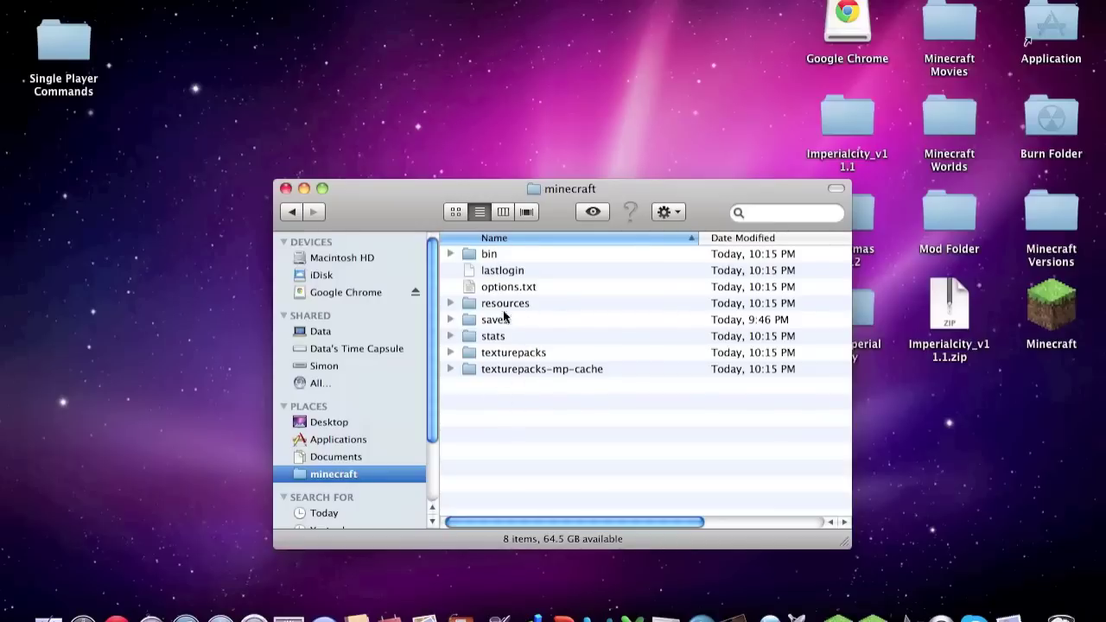
double_click(489, 254)
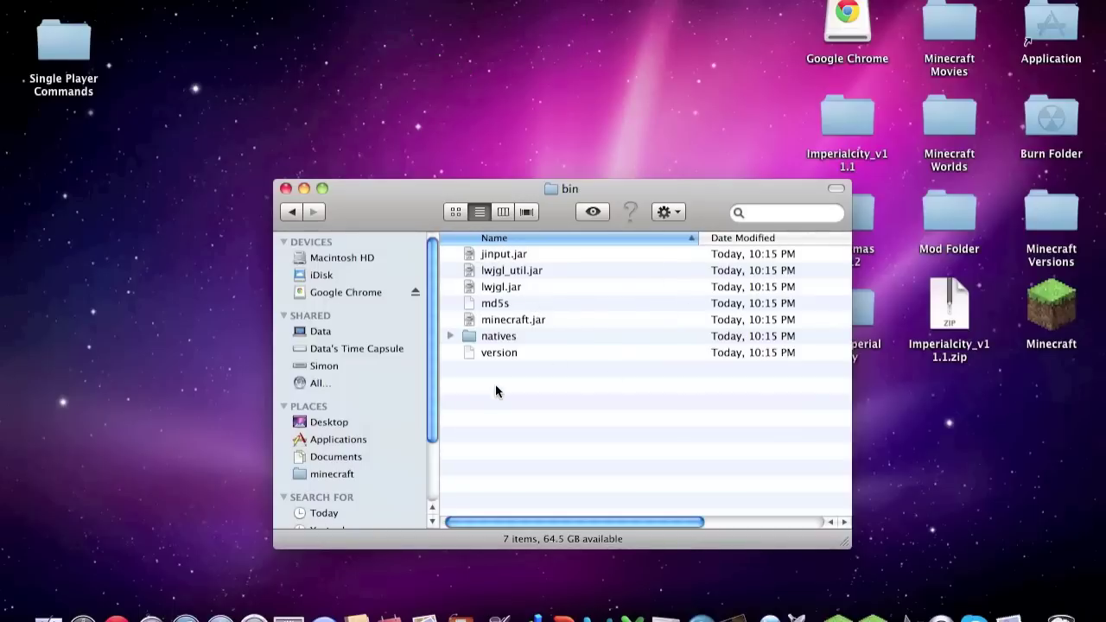
Rename minecraft.jar in the bin folder as minecraft.jar.zip and accept the change to the .zip extension
left_click(529, 320)
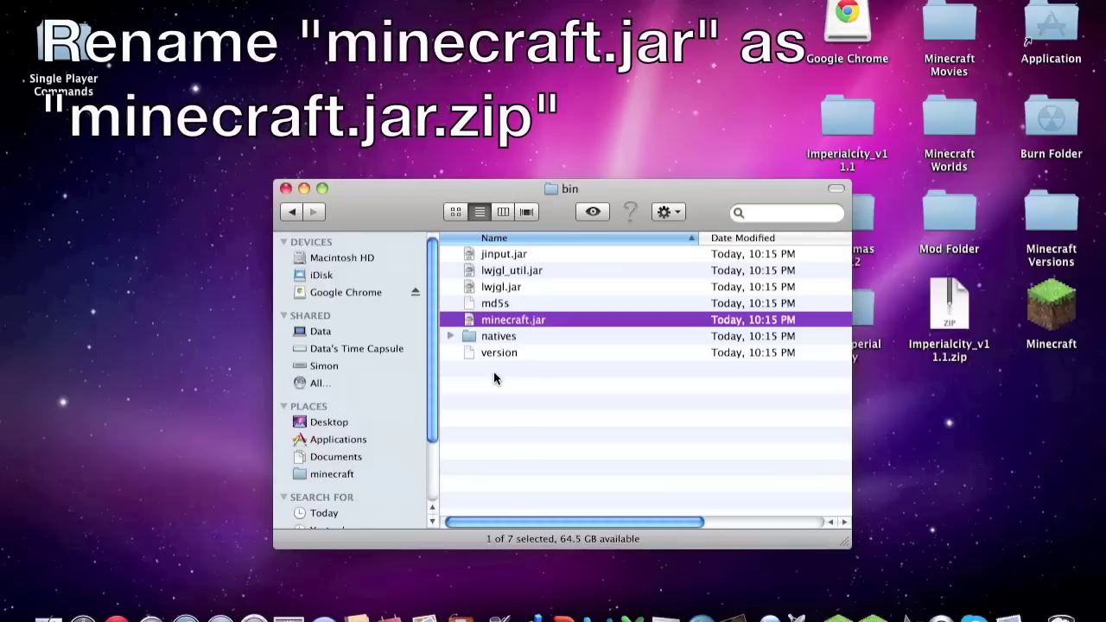
key("Return")
key("Down")
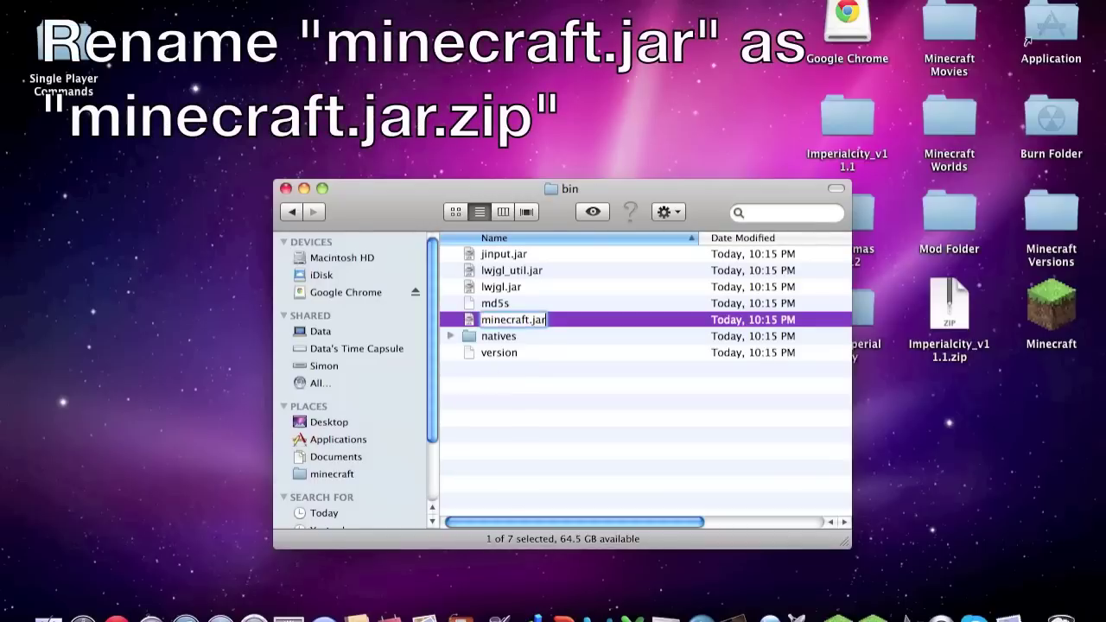
type(".zip")
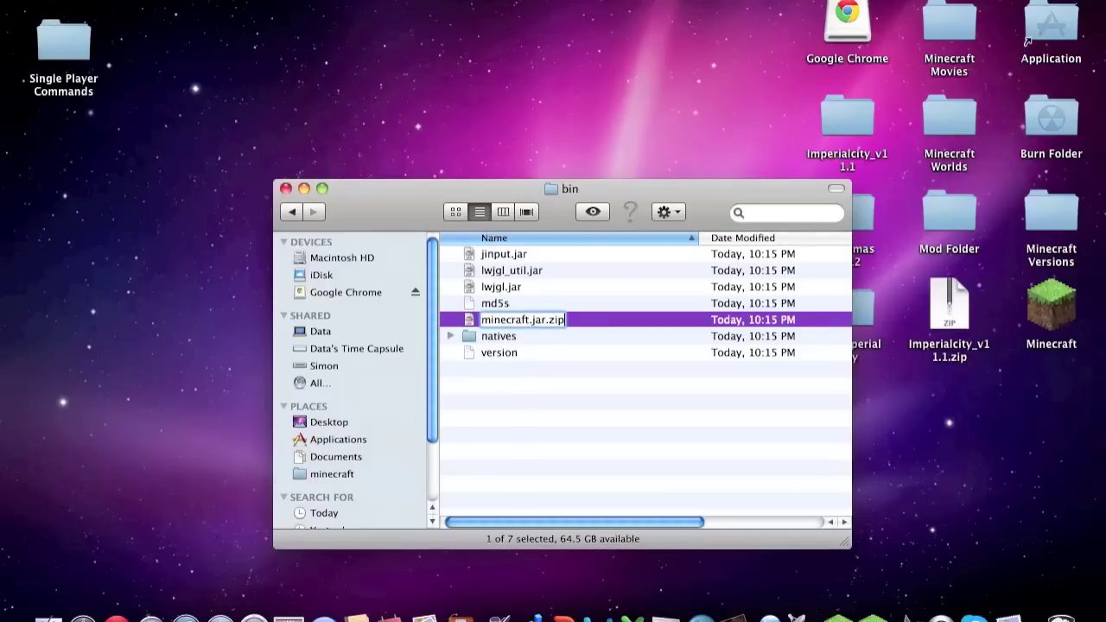
key("Return")
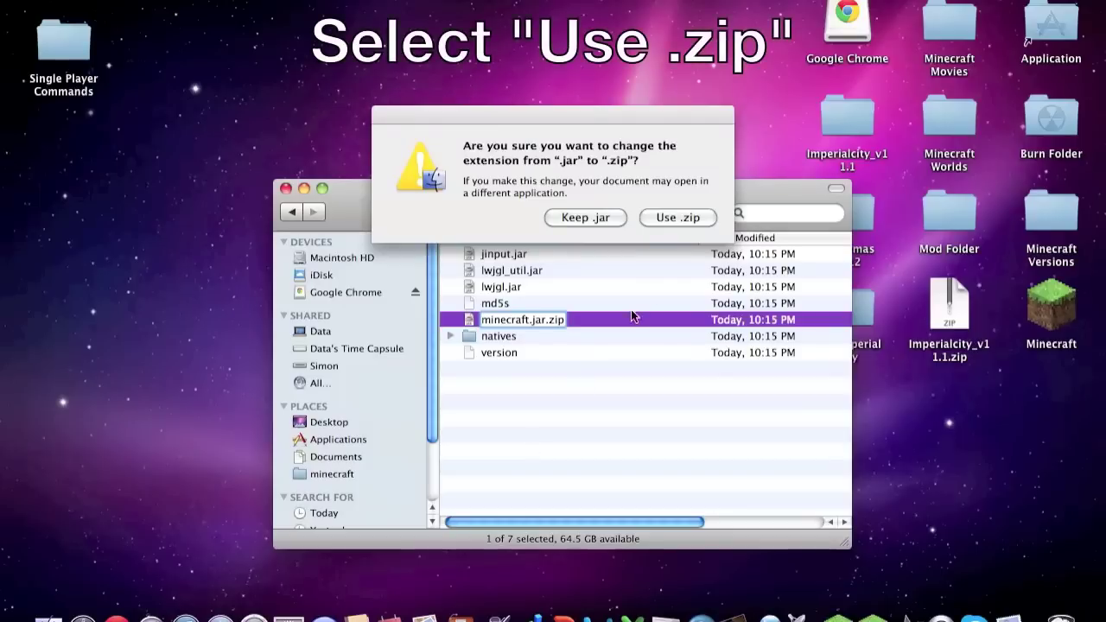
left_click(658, 217)
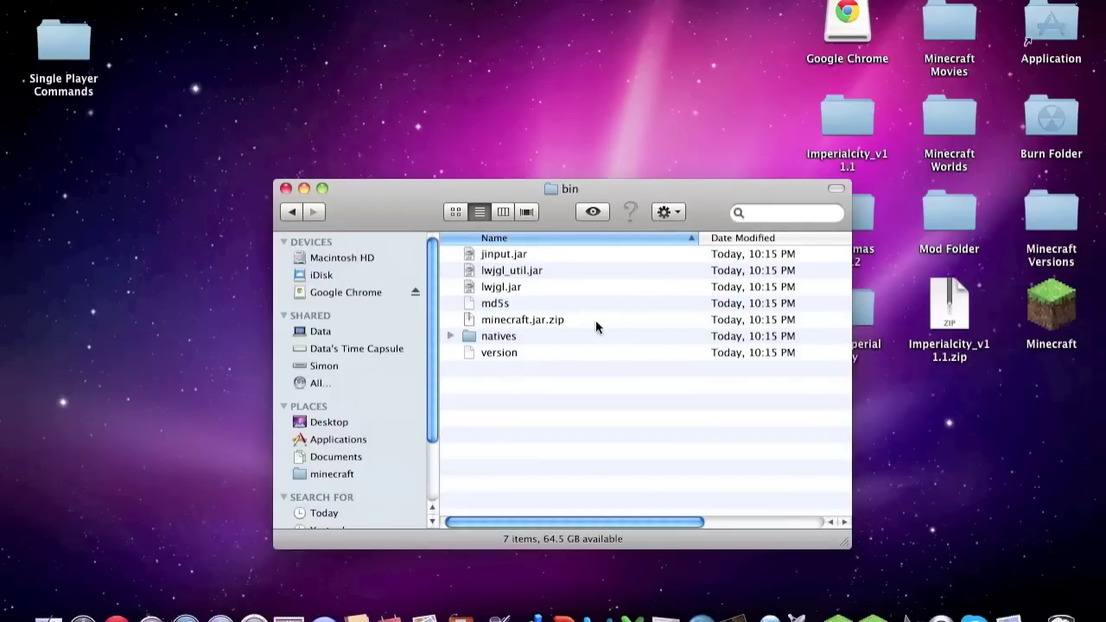
Extract minecraft.jar.zip into a minecraft.jar folder and move the zip archive to the Trash
double_click(550, 321)
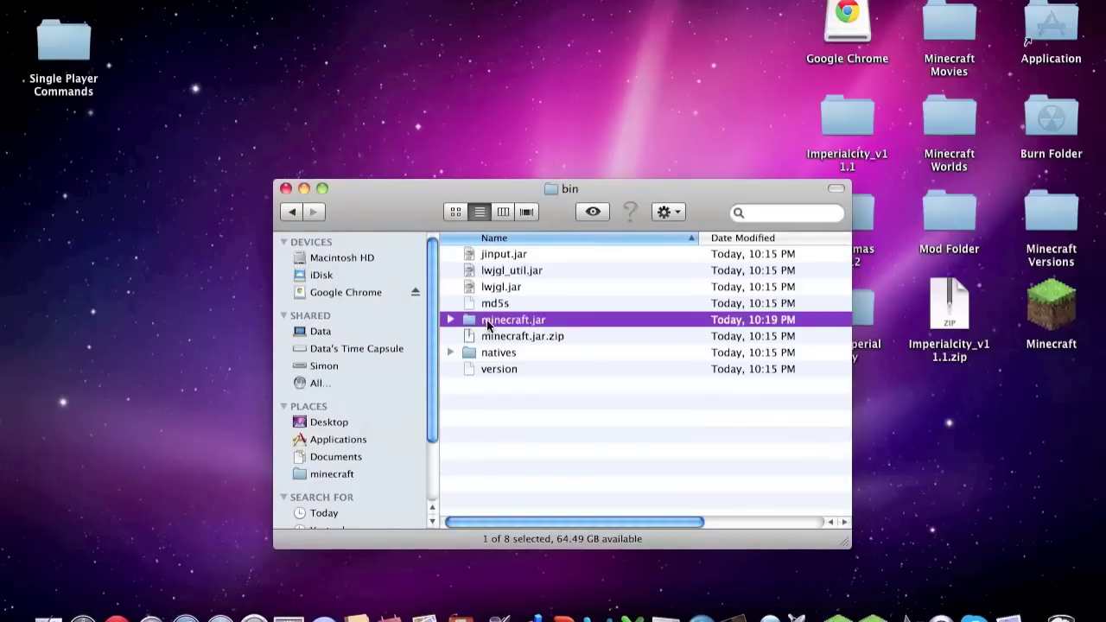
left_click(517, 336)
left_click(516, 316)
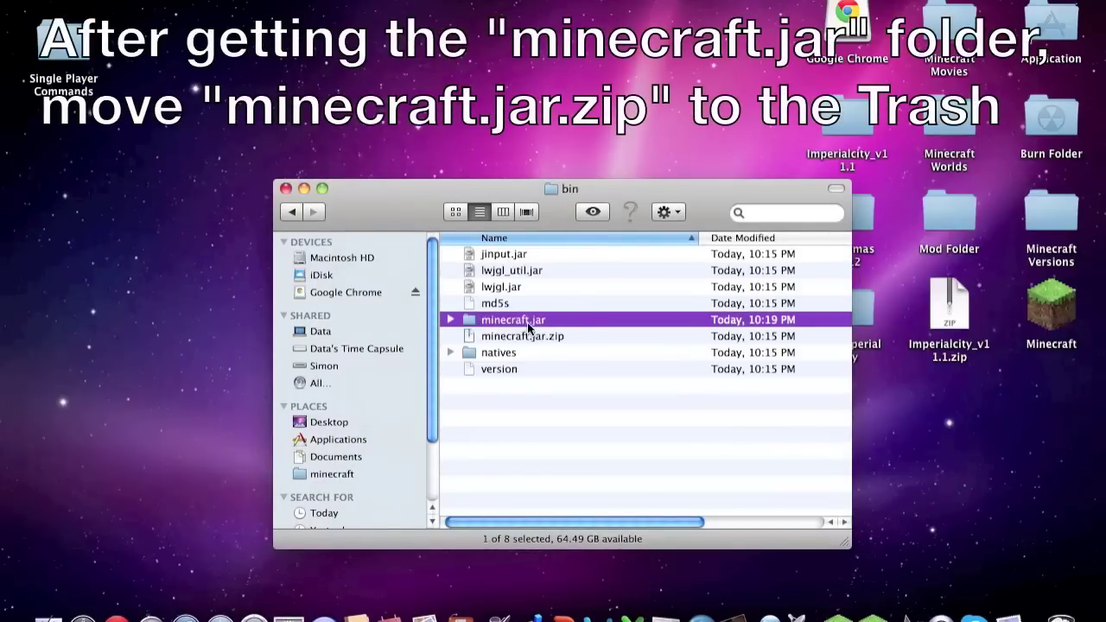
right_click(537, 338)
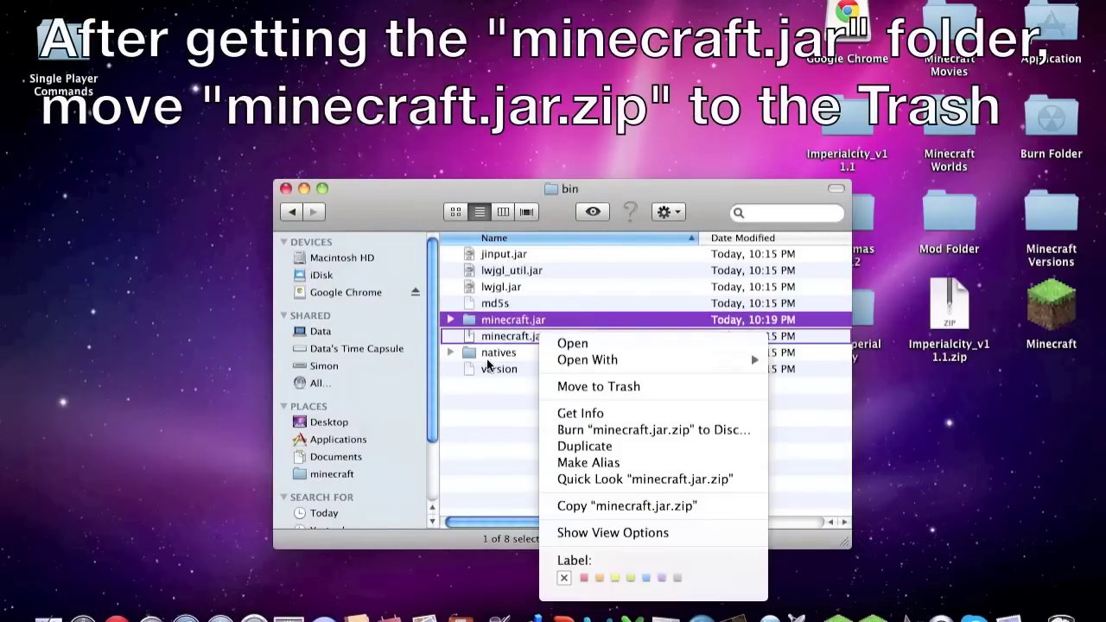
left_click(553, 386)
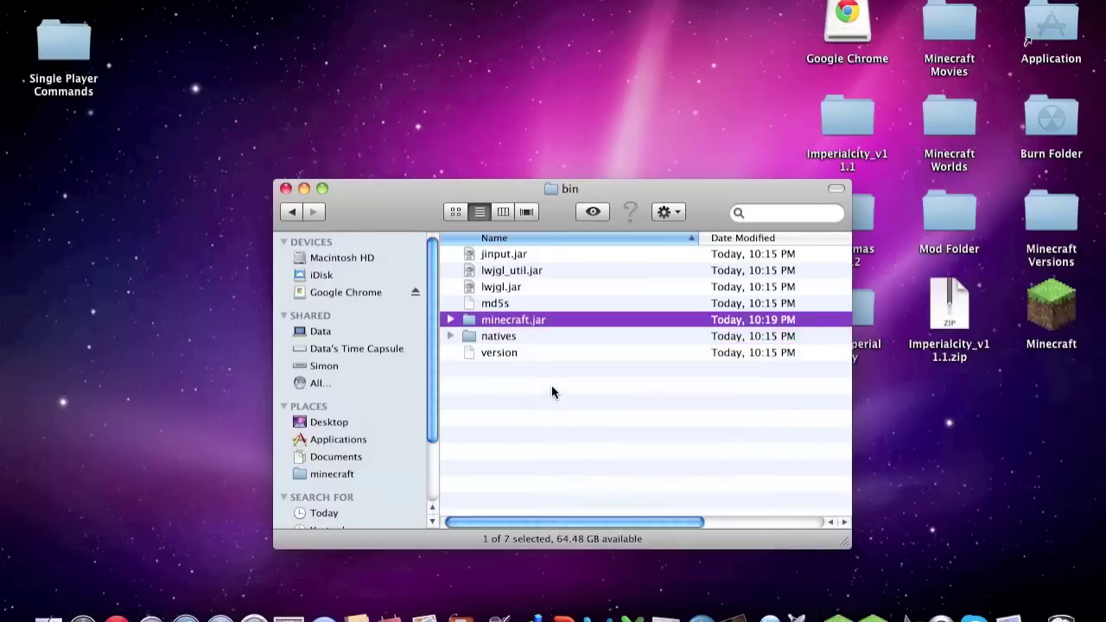
Open the extracted minecraft.jar folder and go into its META-INF folder
double_click(510, 321)
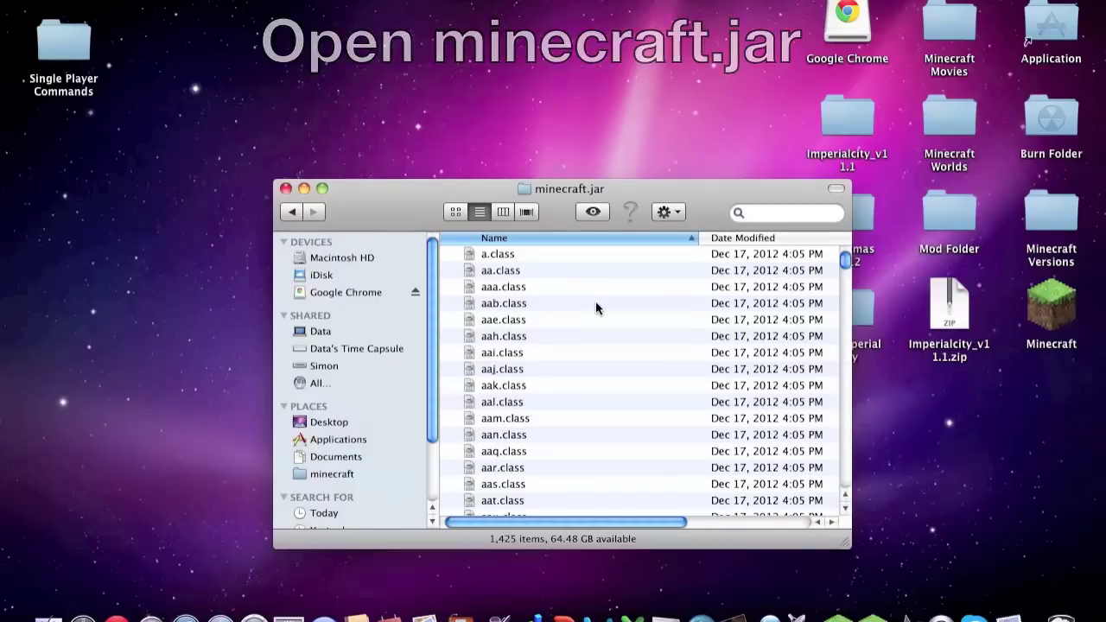
scroll(779, 281, "down", 1)
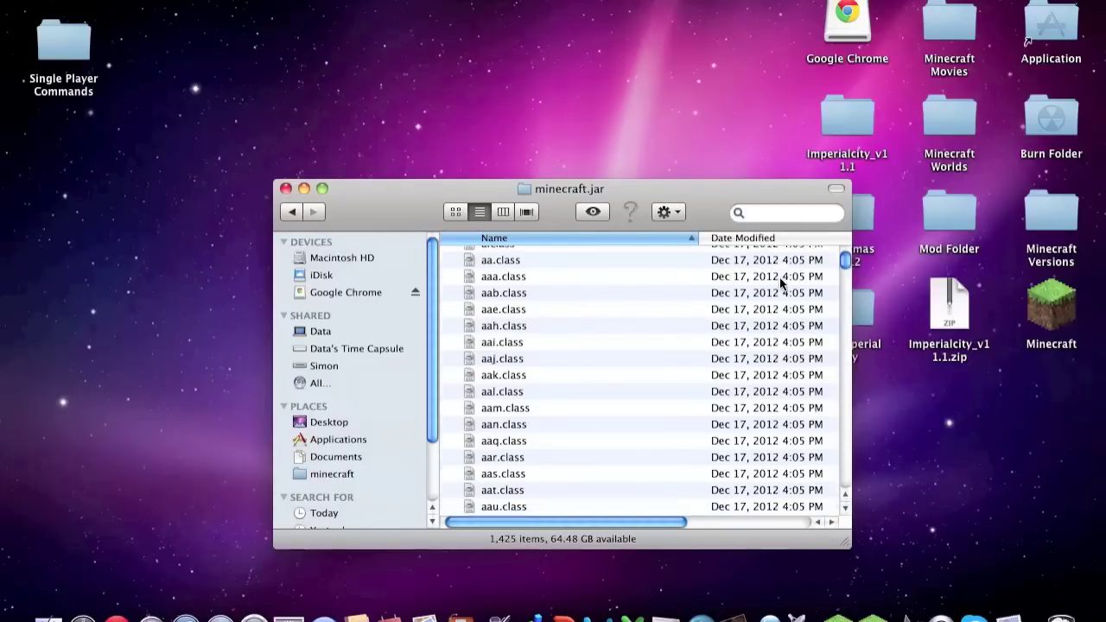
scroll(779, 276, "down", 15)
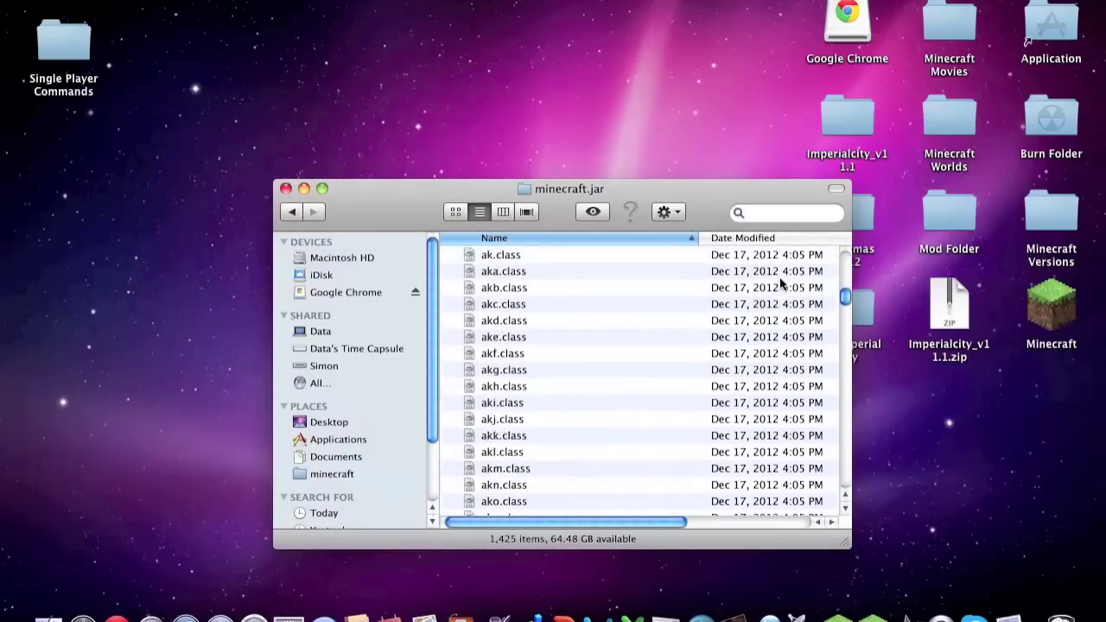
scroll(779, 278, "down", 20)
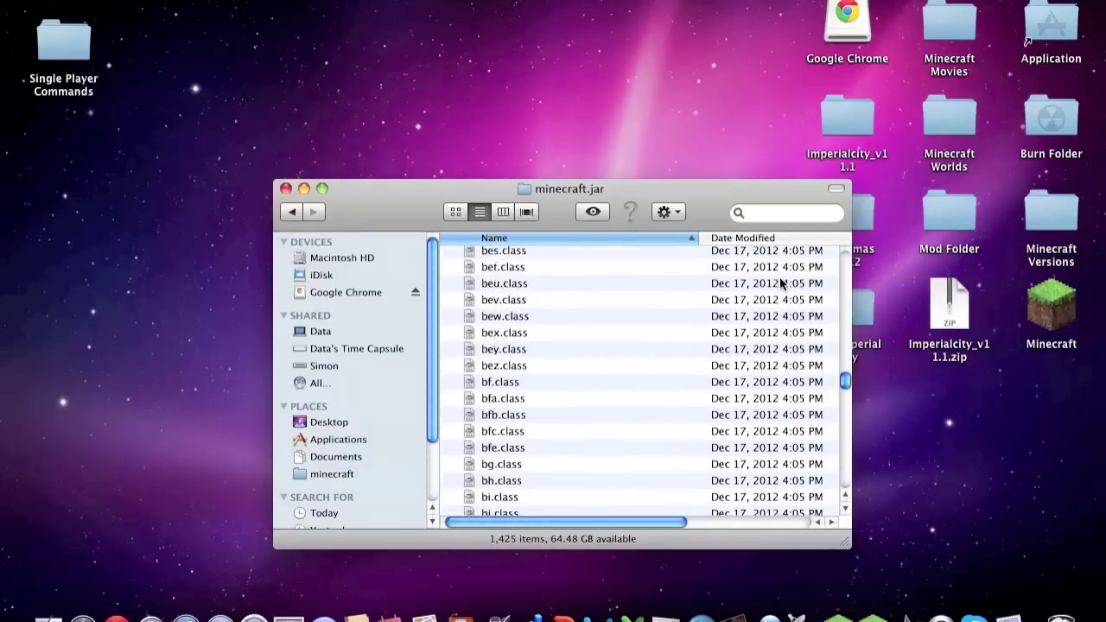
scroll(779, 281, "down", 20)
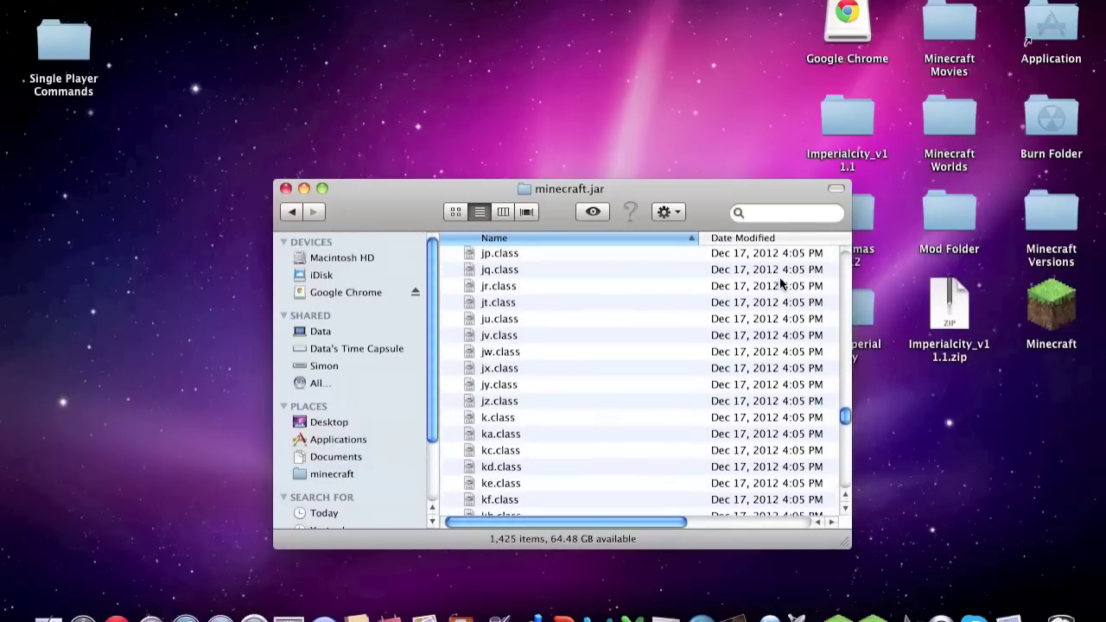
scroll(617, 398, "down", 15)
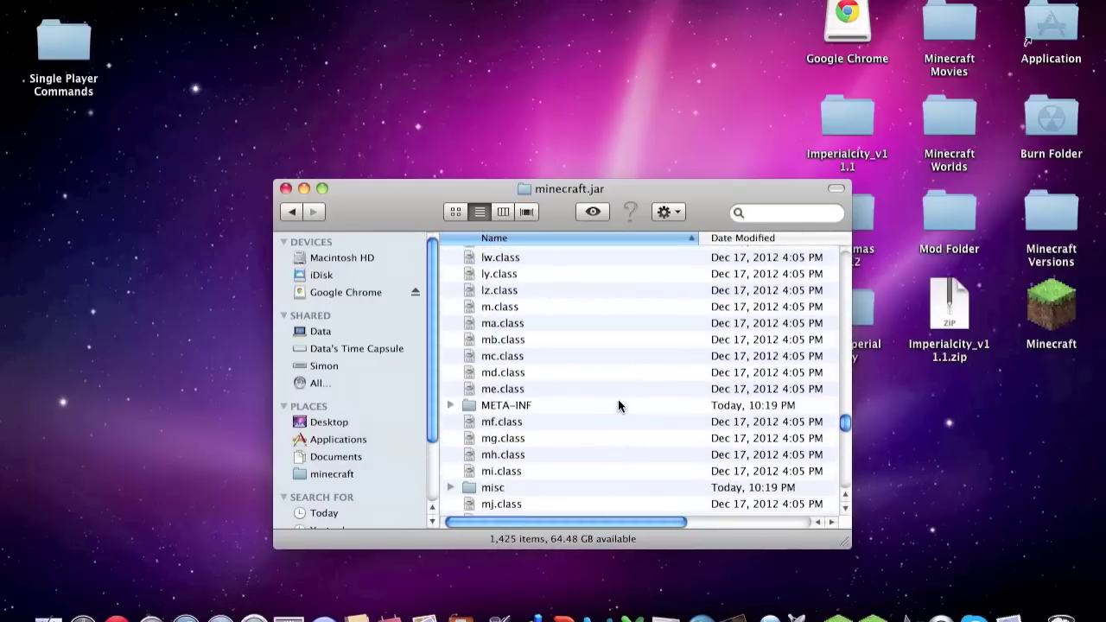
scroll(617, 399, "down", 2)
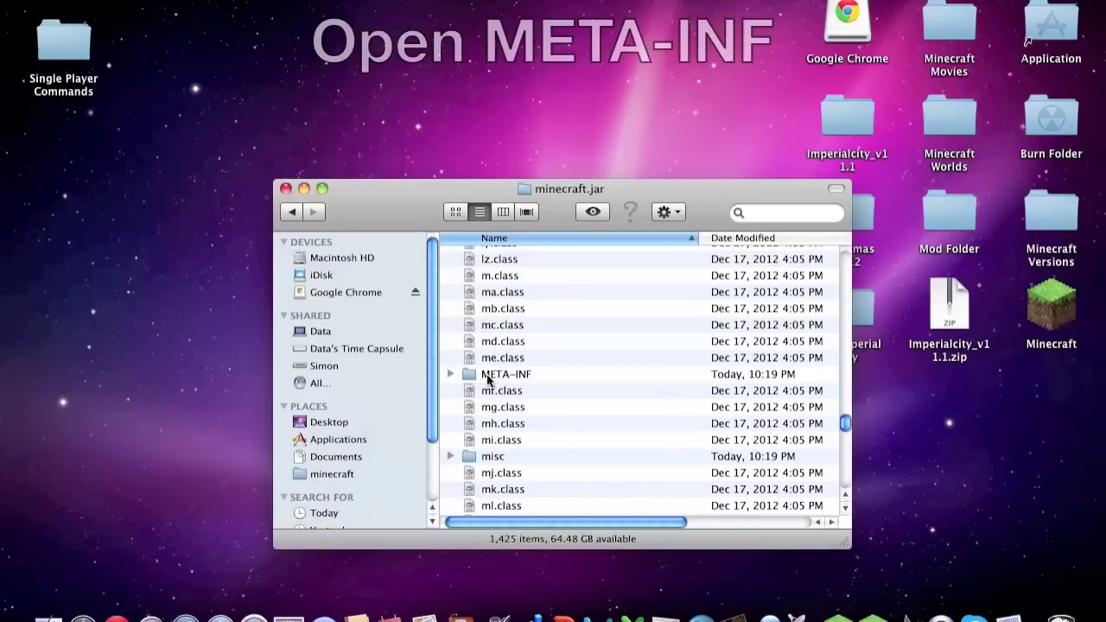
double_click(484, 375)
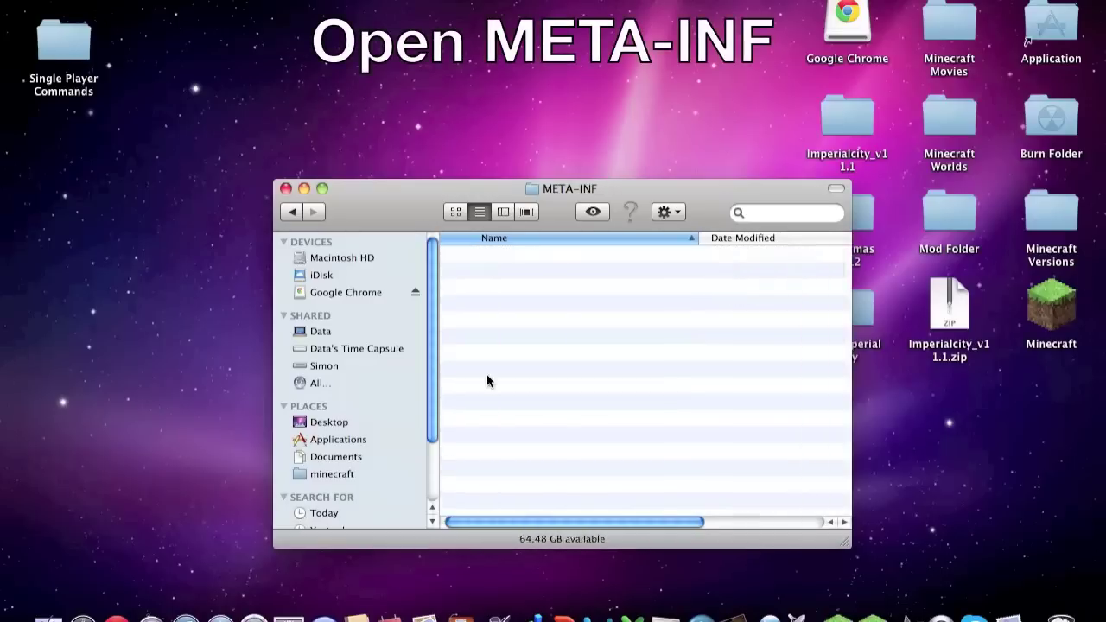
Show the META-INF files as icons and move MOJANG_C.DSA and MOJANG_C.SF to the Trash, keeping MANIFEST.MF
left_click(445, 214)
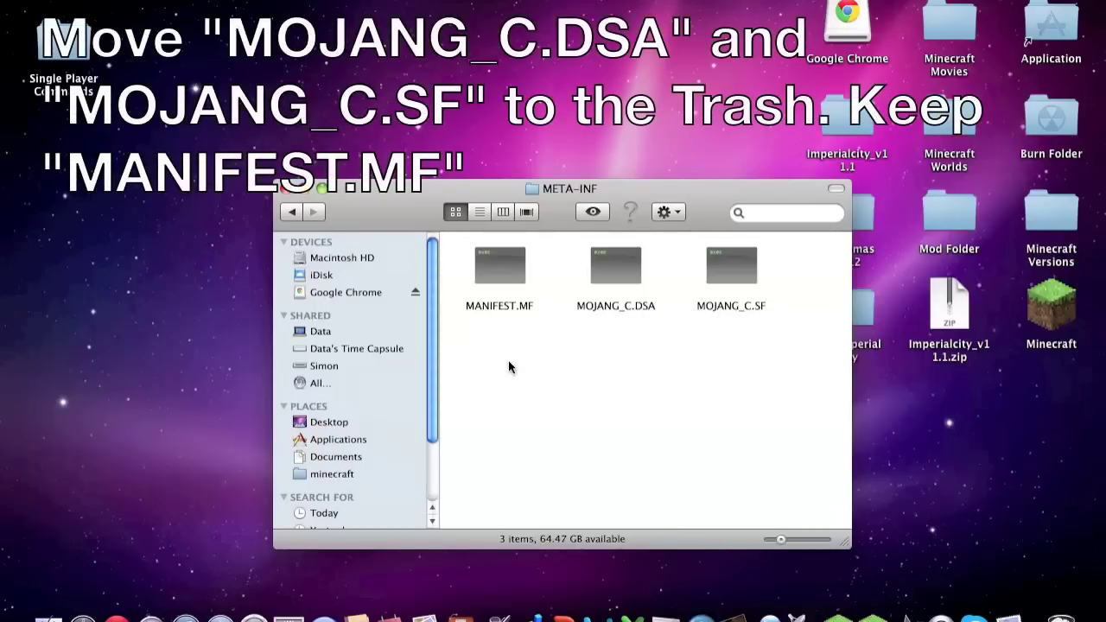
left_click_drag(572, 339, 769, 278)
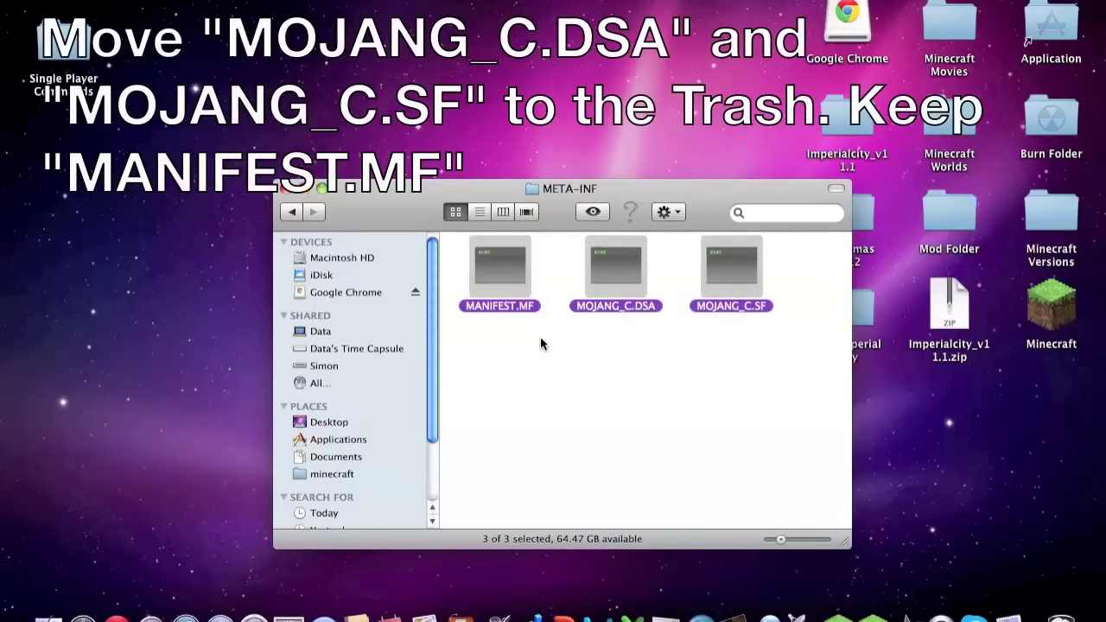
left_click_drag(541, 344, 778, 259)
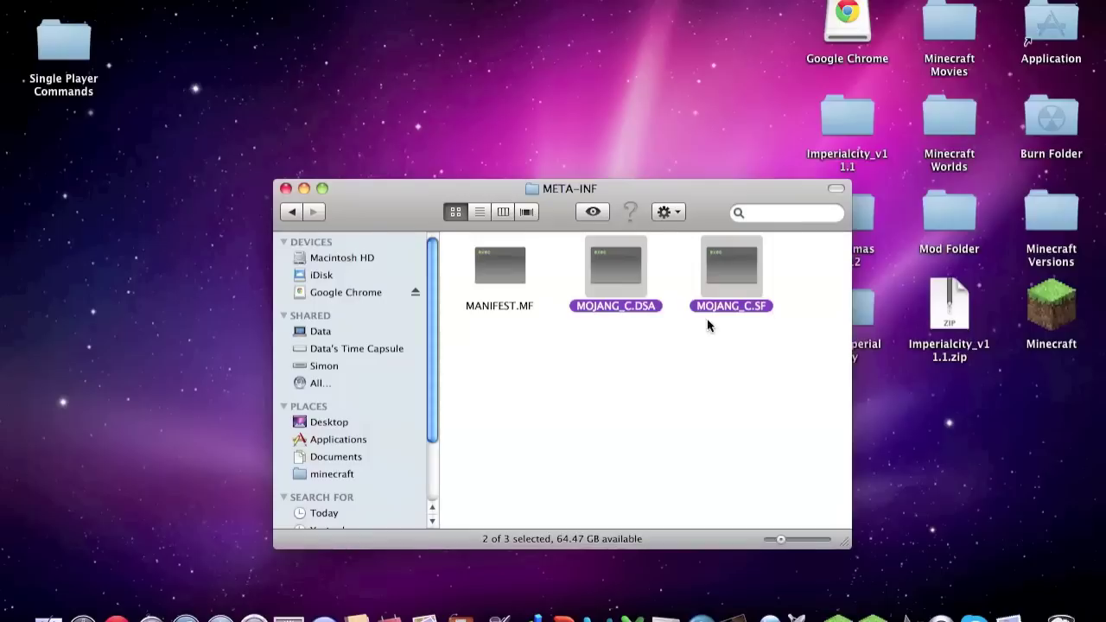
right_click(641, 285)
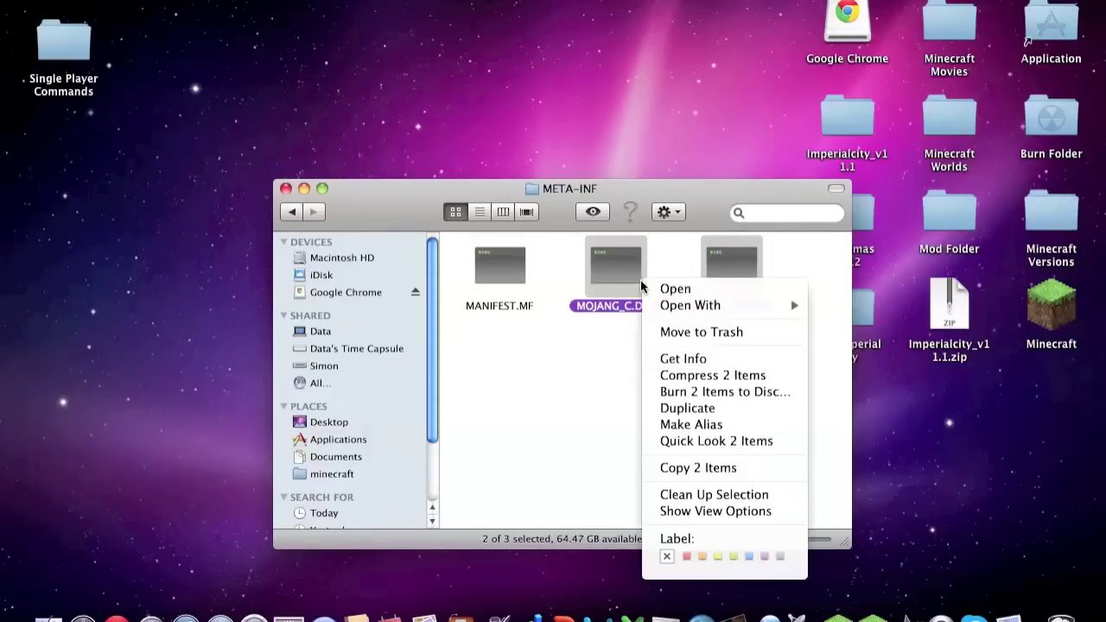
left_click(665, 333)
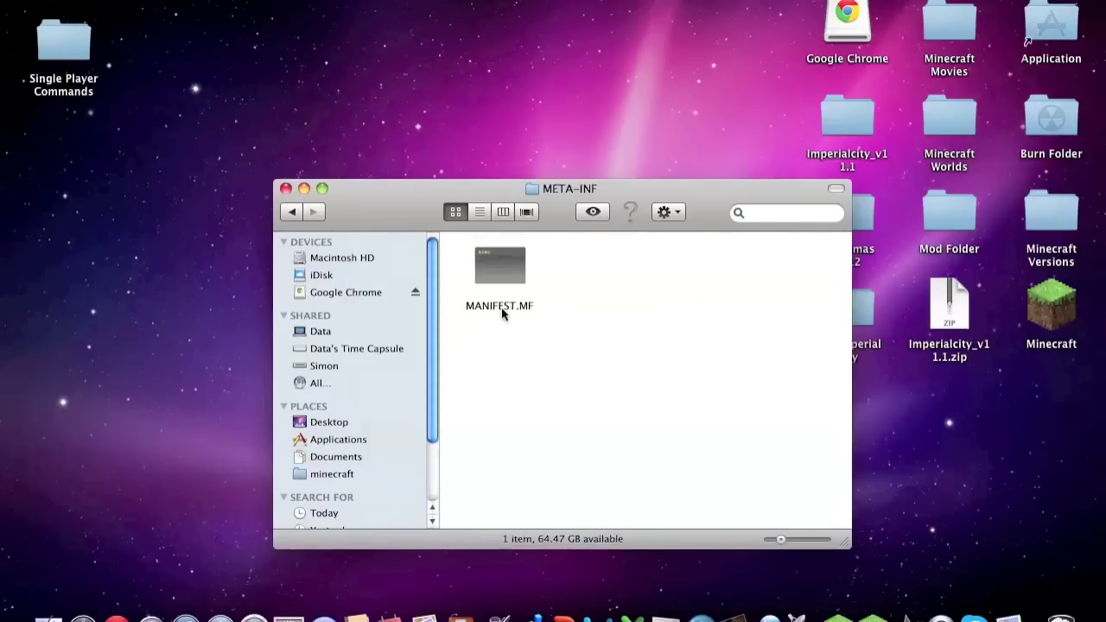
Return to the minecraft.jar folder and copy ays.class, com and iq.class from the Single Player Commands folder on the desktop
left_click(290, 211)
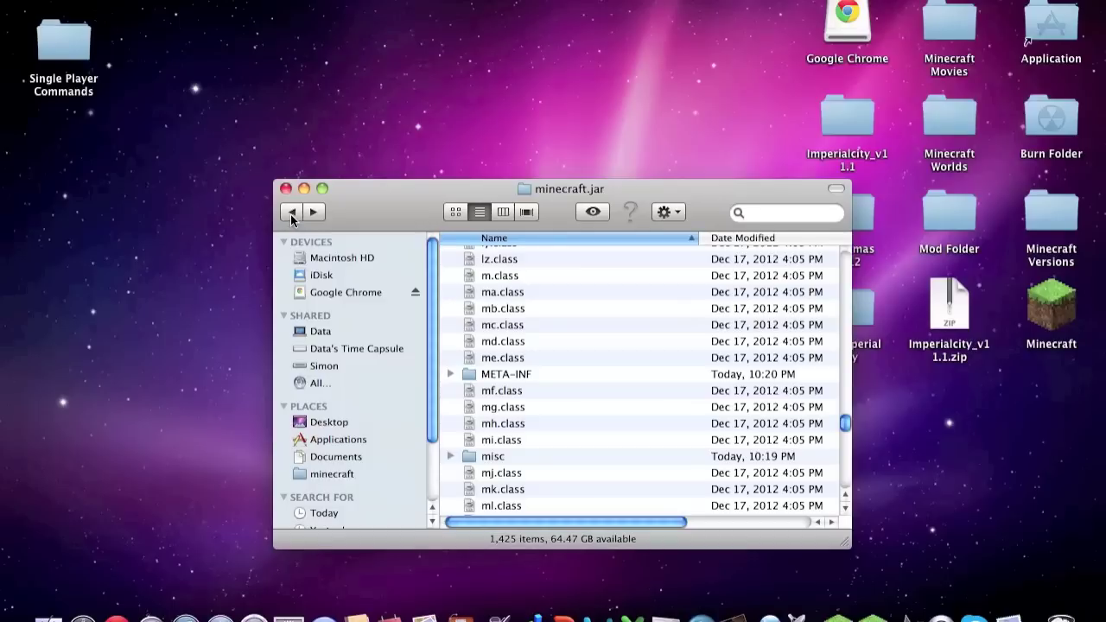
left_click(455, 212)
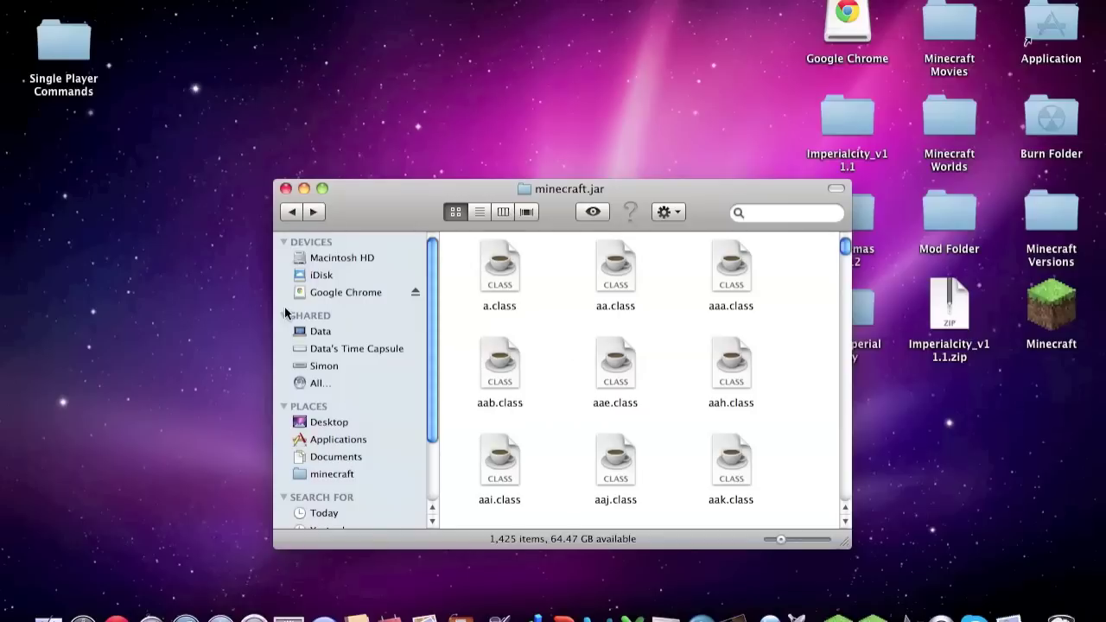
double_click(63, 42)
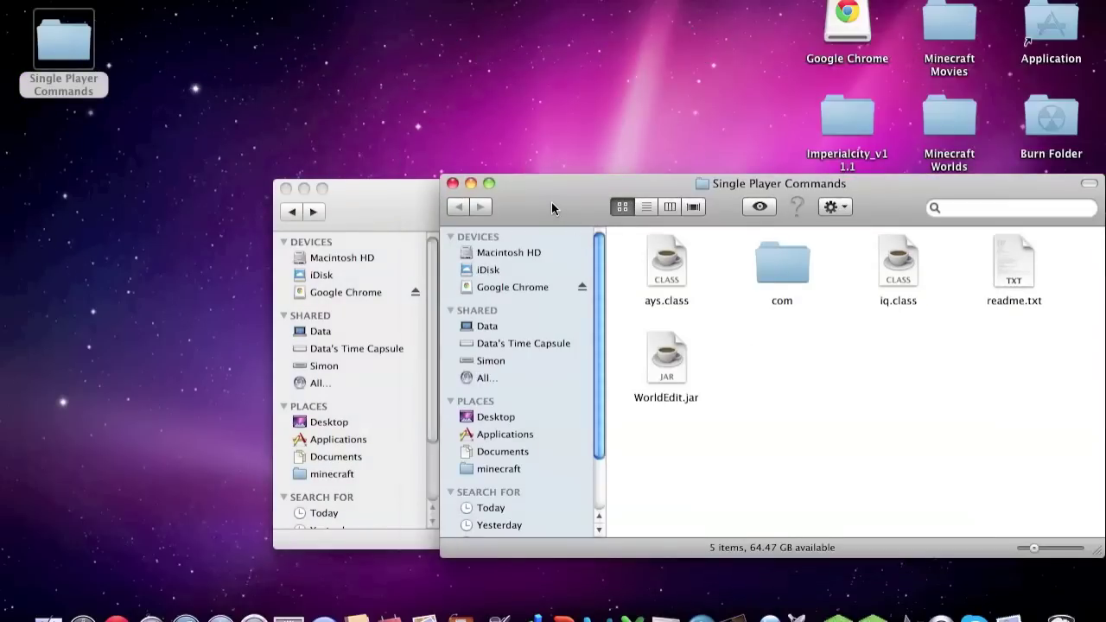
left_click_drag(553, 207, 387, 101)
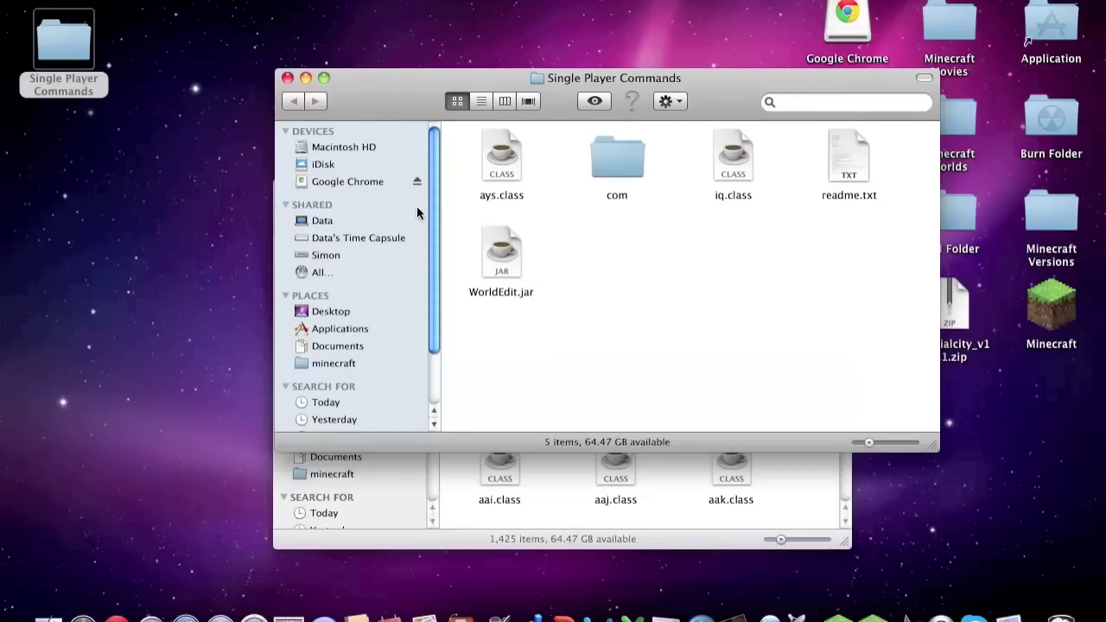
left_click_drag(466, 203, 751, 169)
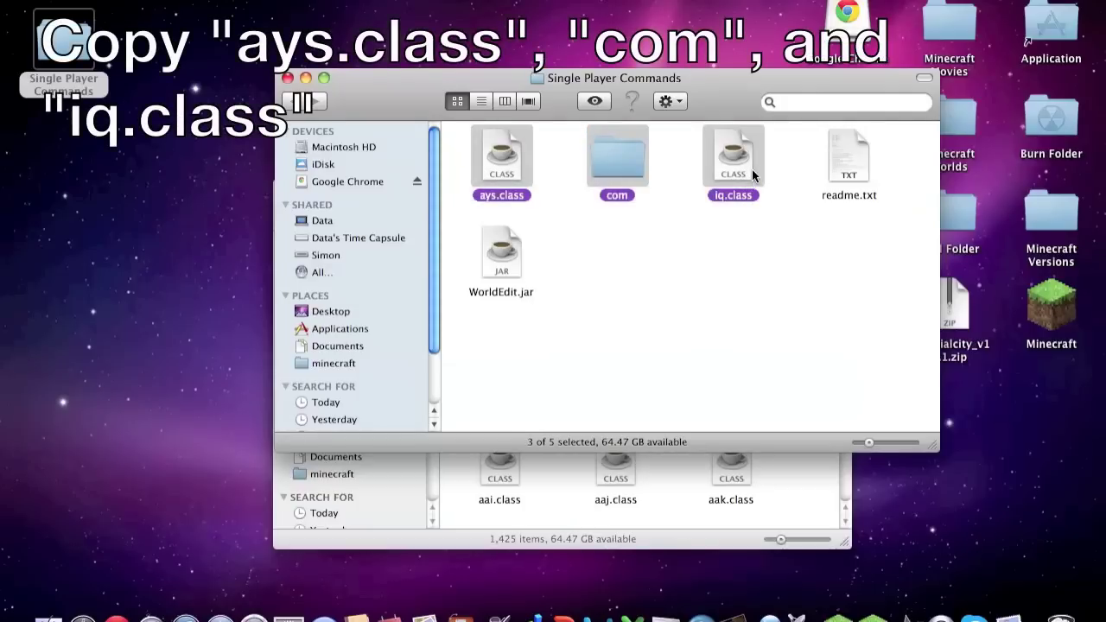
right_click(731, 166)
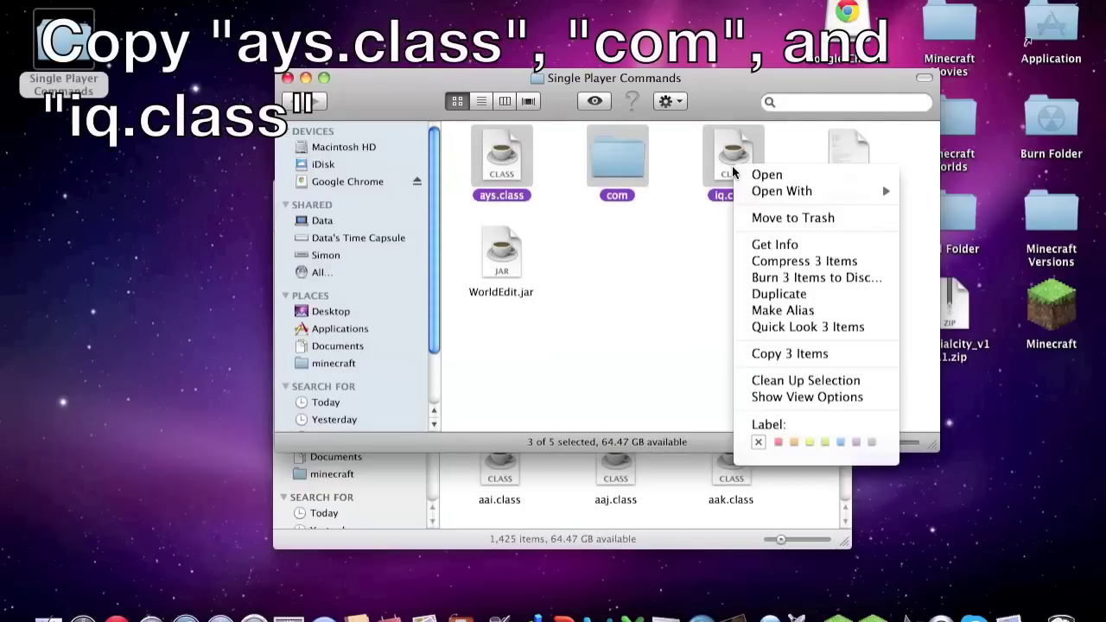
left_click(781, 353)
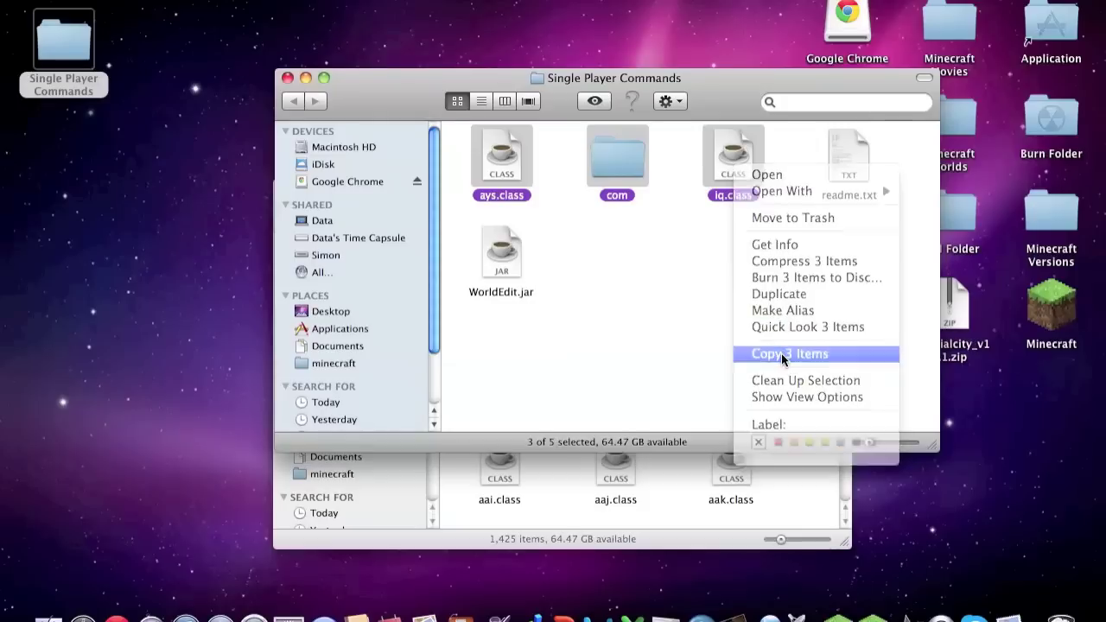
Paste the copied mod items into the minecraft.jar folder, replacing all existing items with the same names
left_click(306, 78)
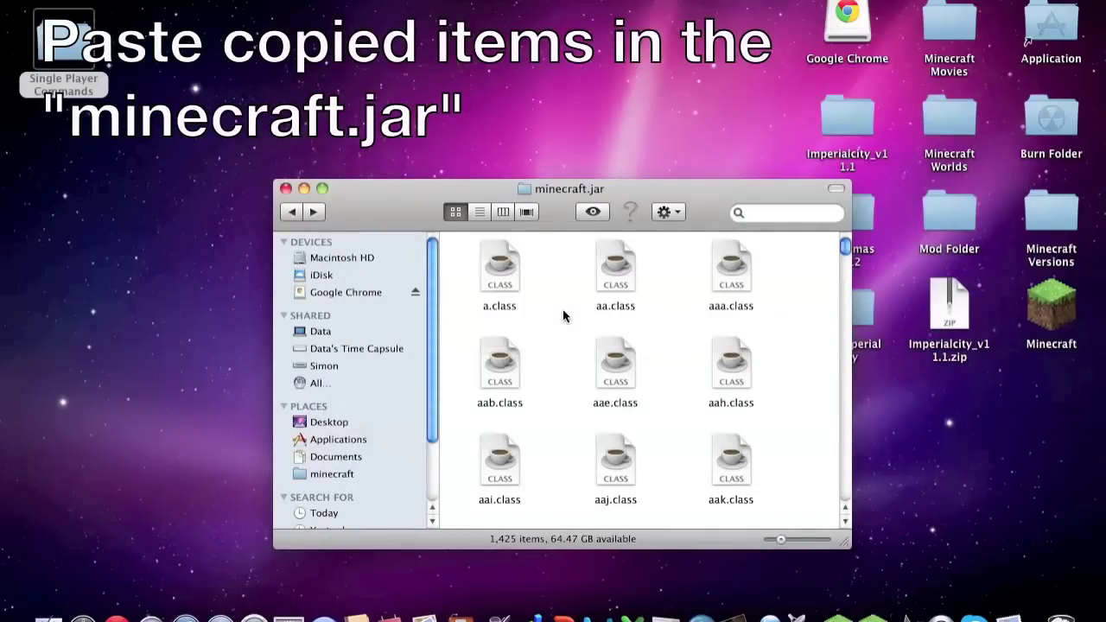
right_click(562, 309)
left_click(586, 369)
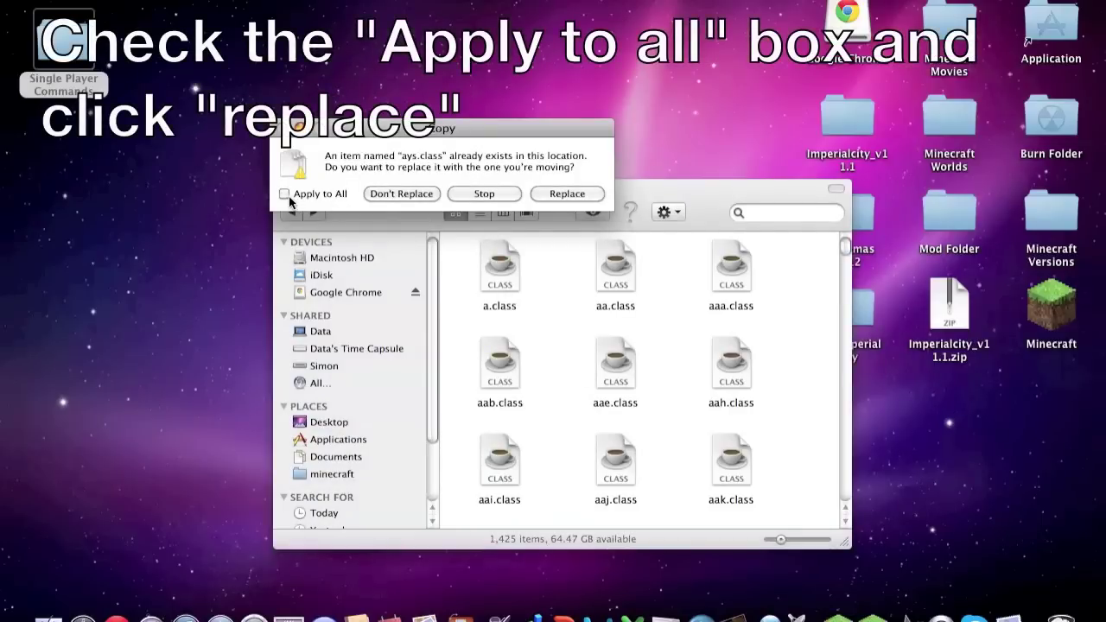
left_click(550, 195)
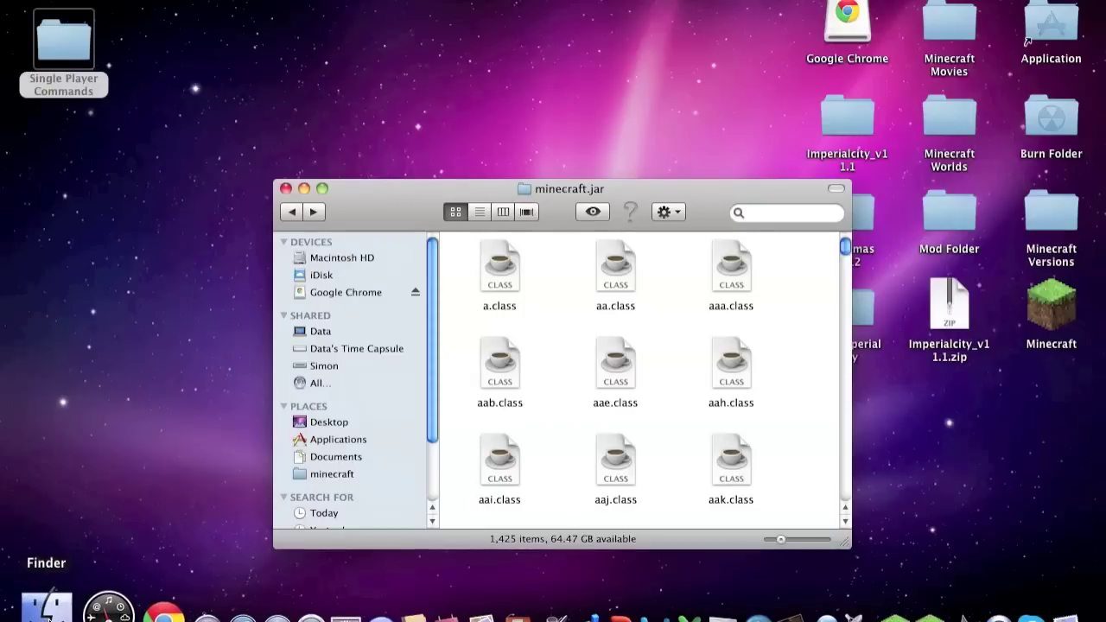
Move WorldEdit.jar from the Single Player Commands folder to the desktop and close that folder's window
double_click(66, 42)
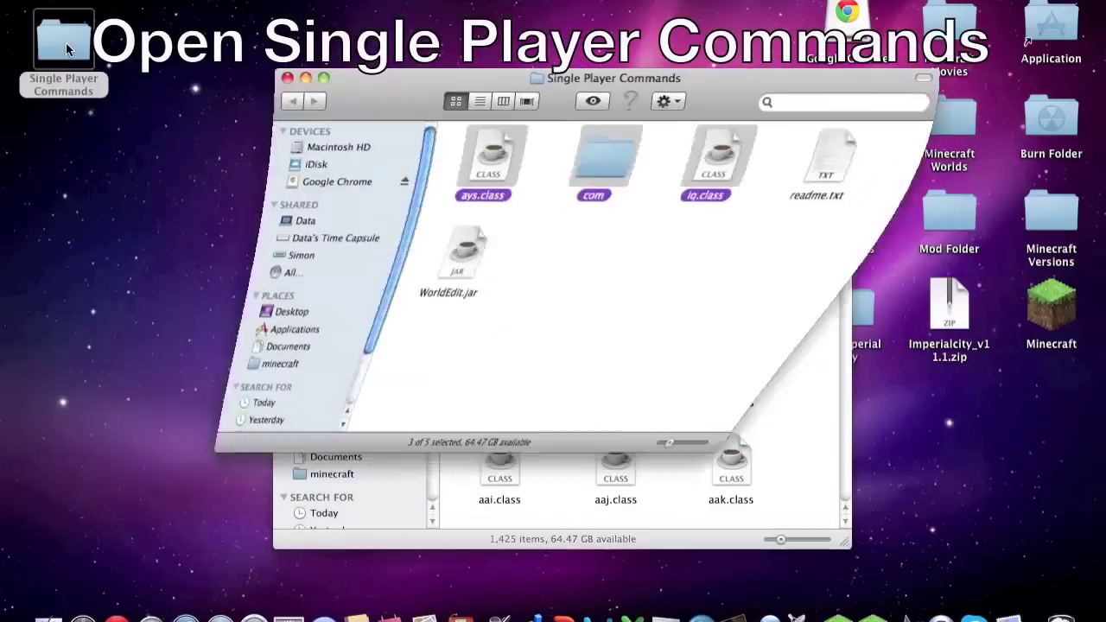
left_click(705, 330)
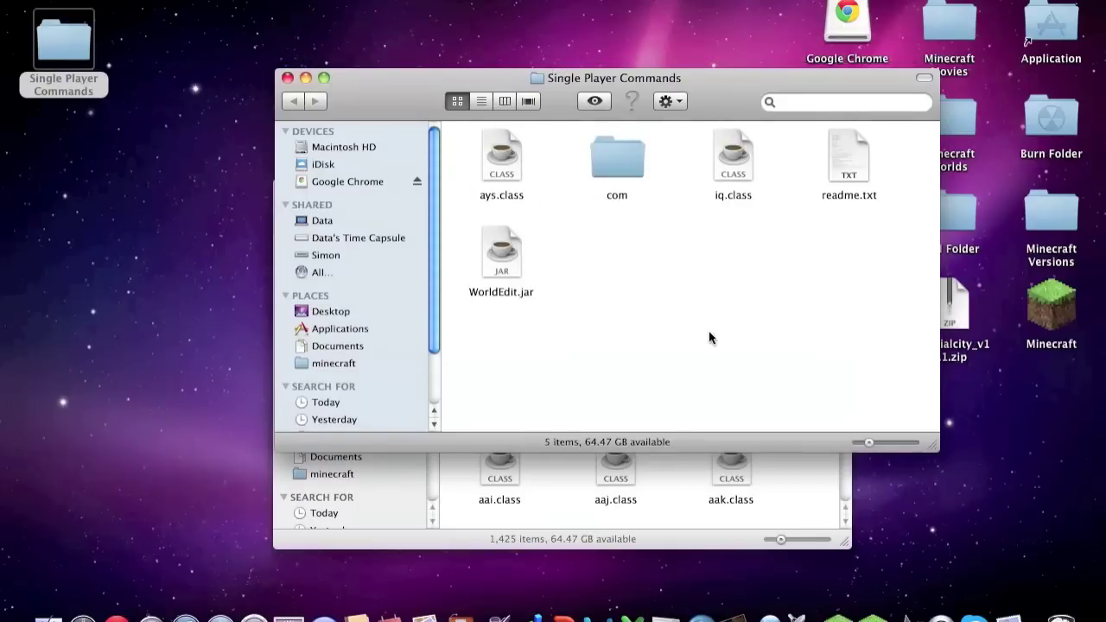
left_click(512, 251)
left_click_drag(512, 251, 110, 249)
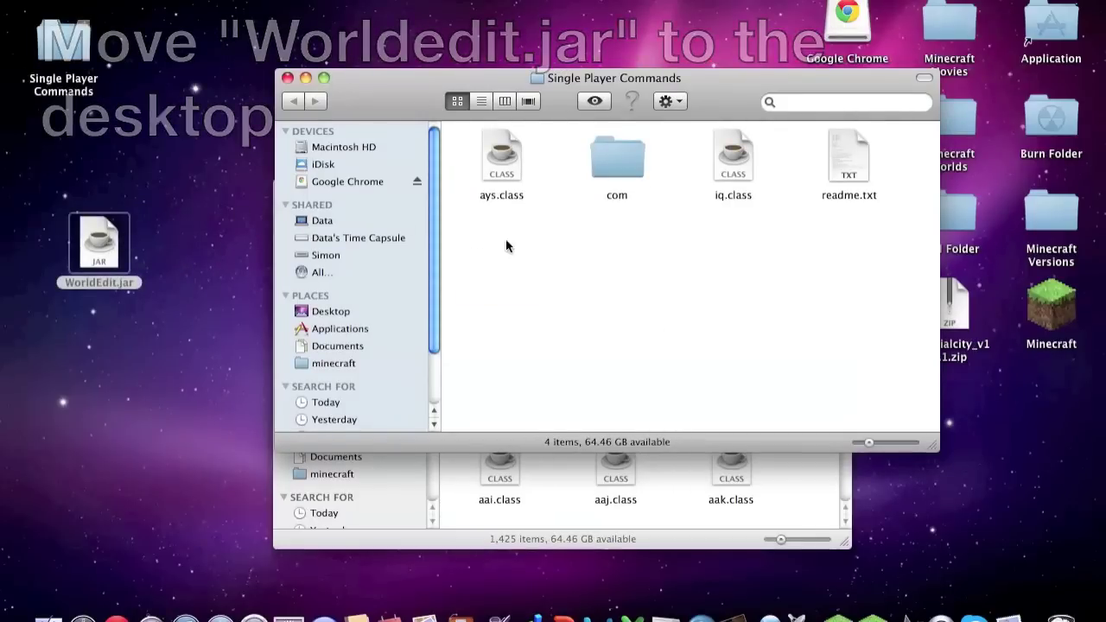
left_click(286, 78)
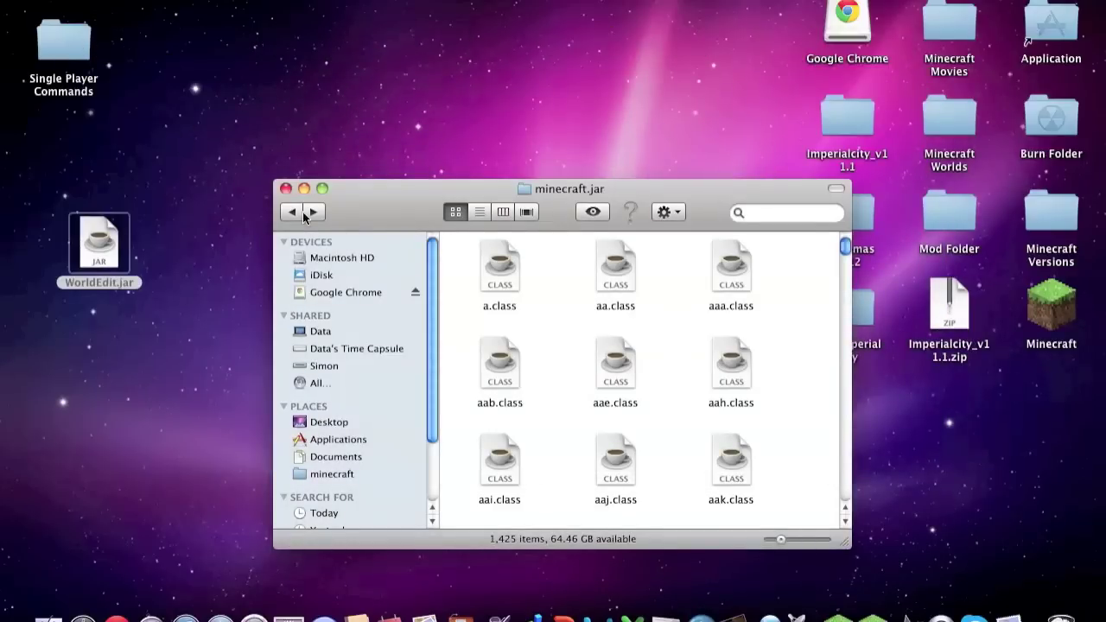
Move WorldEdit.jar from the desktop into the bin folder inside the minecraft folder, and close the window
left_click(294, 214)
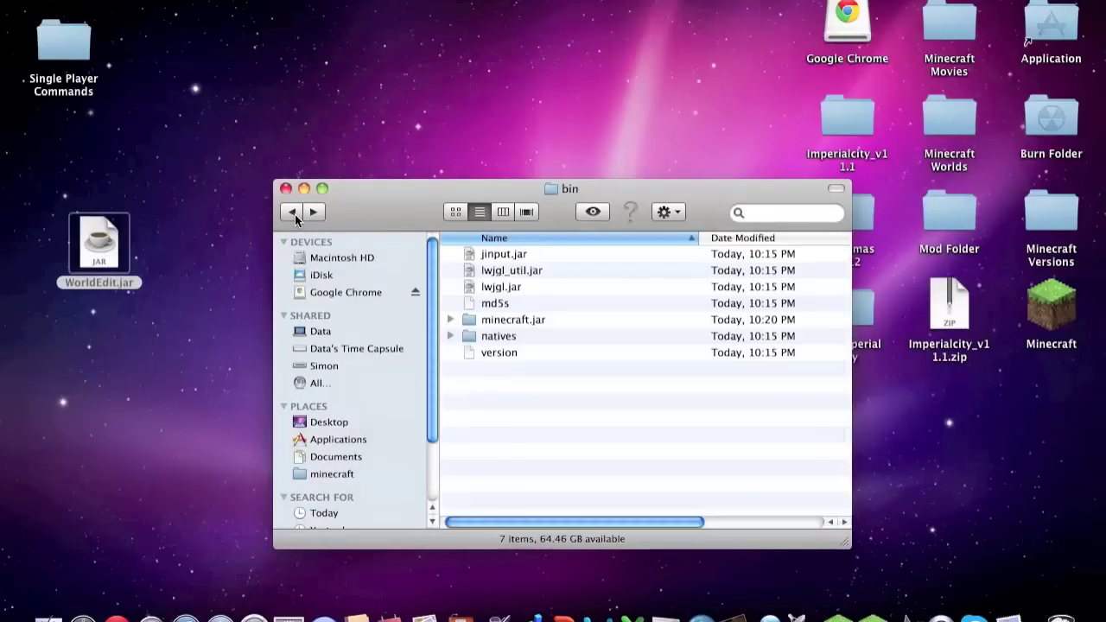
left_click(295, 215)
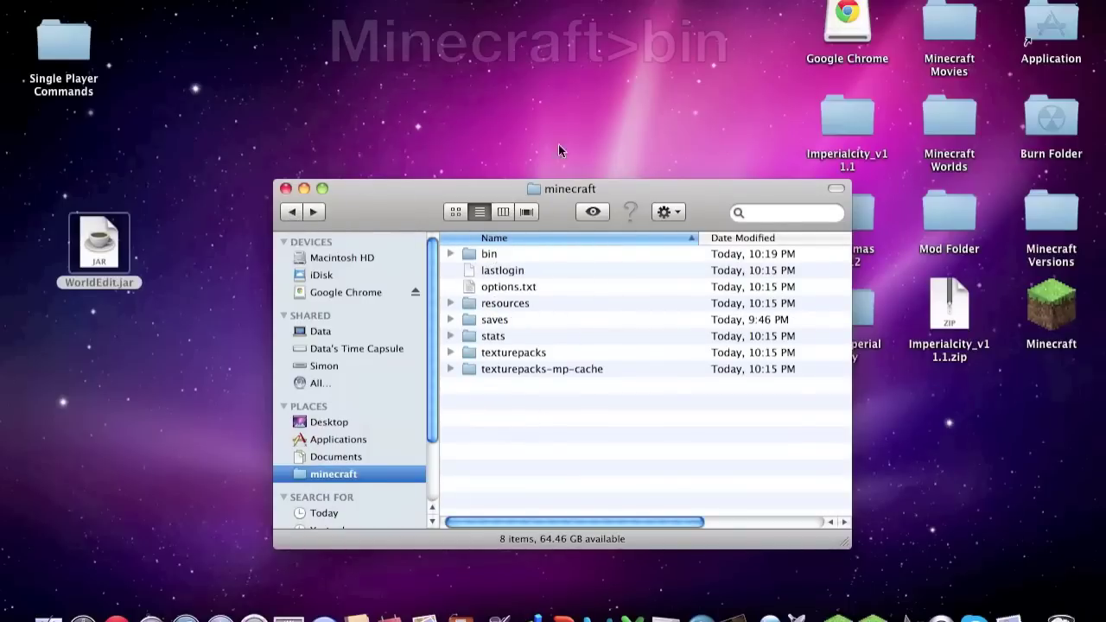
double_click(508, 257)
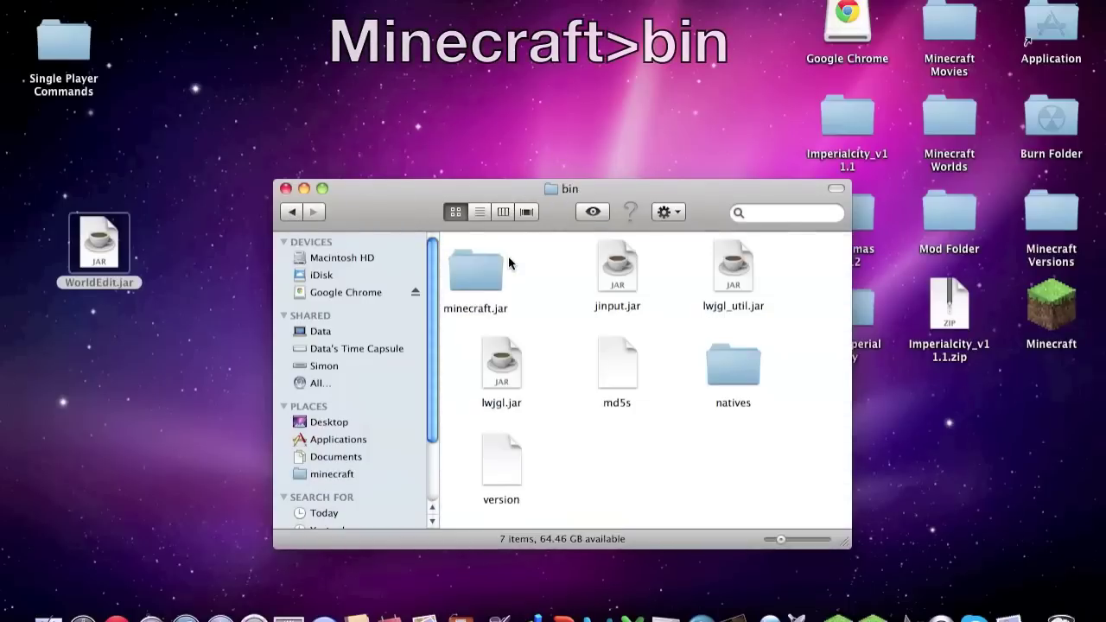
left_click(479, 212)
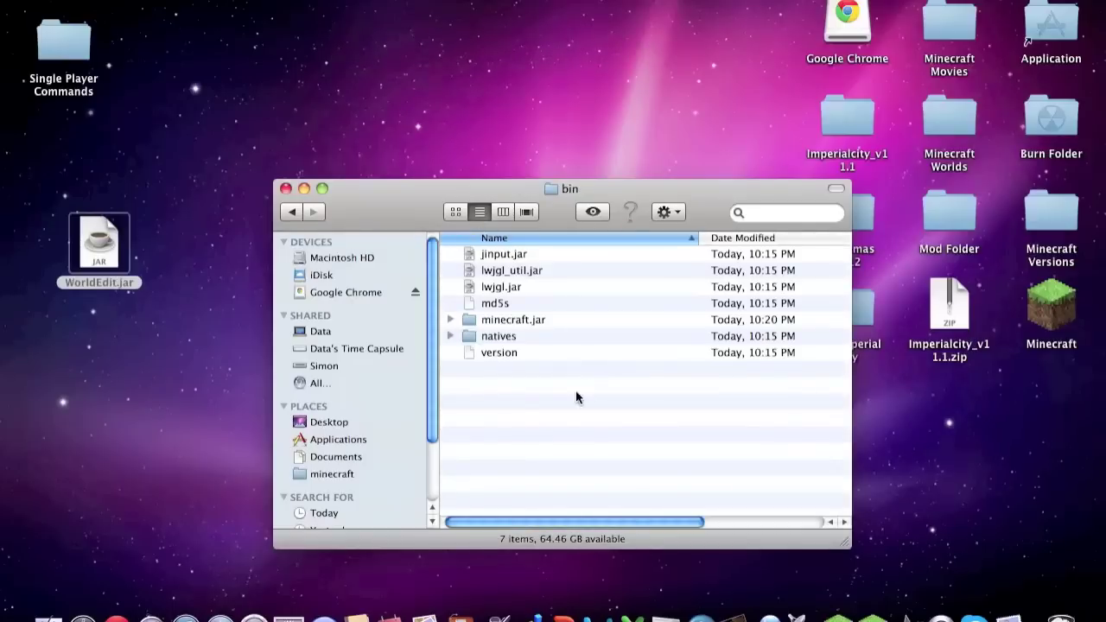
left_click_drag(99, 244, 530, 422)
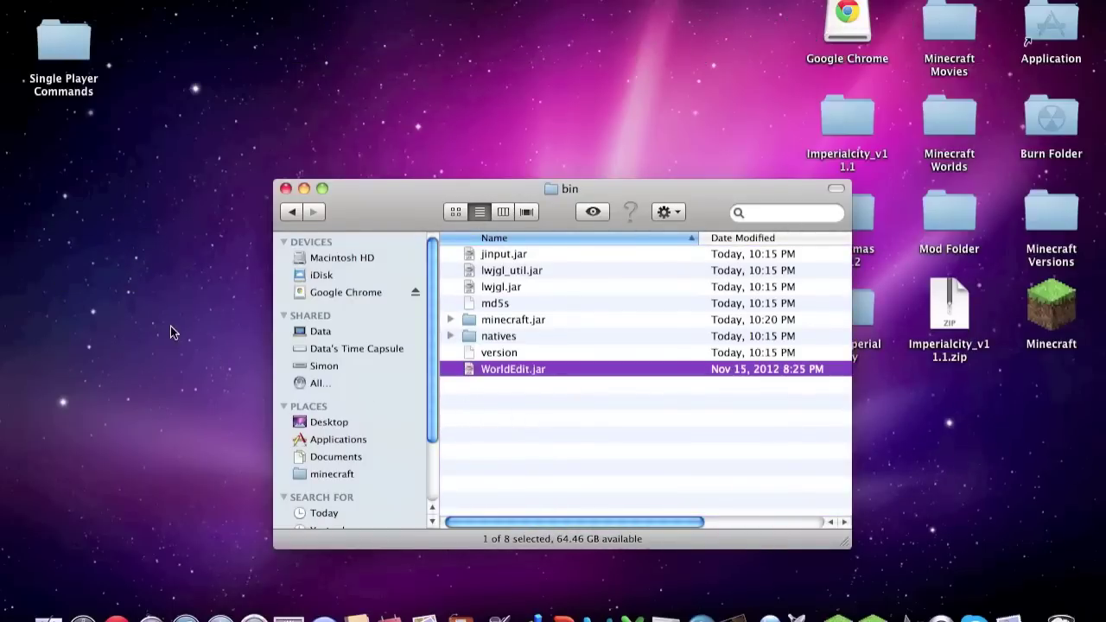
left_click(286, 189)
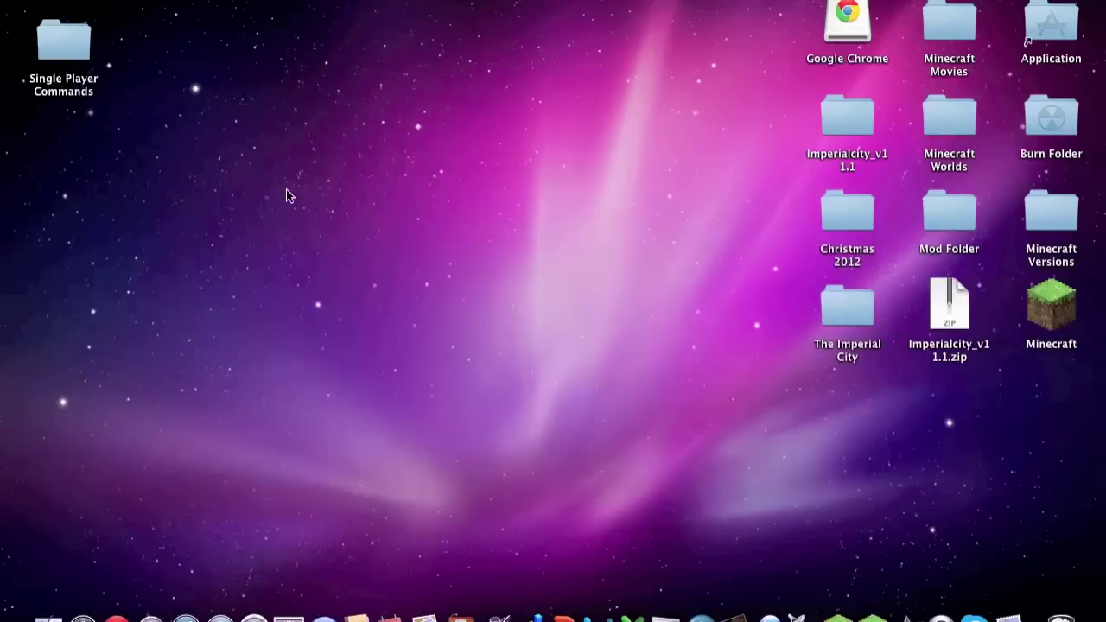
Launch Minecraft, log in with the remembered account and enlarge the game window
left_click(838, 610)
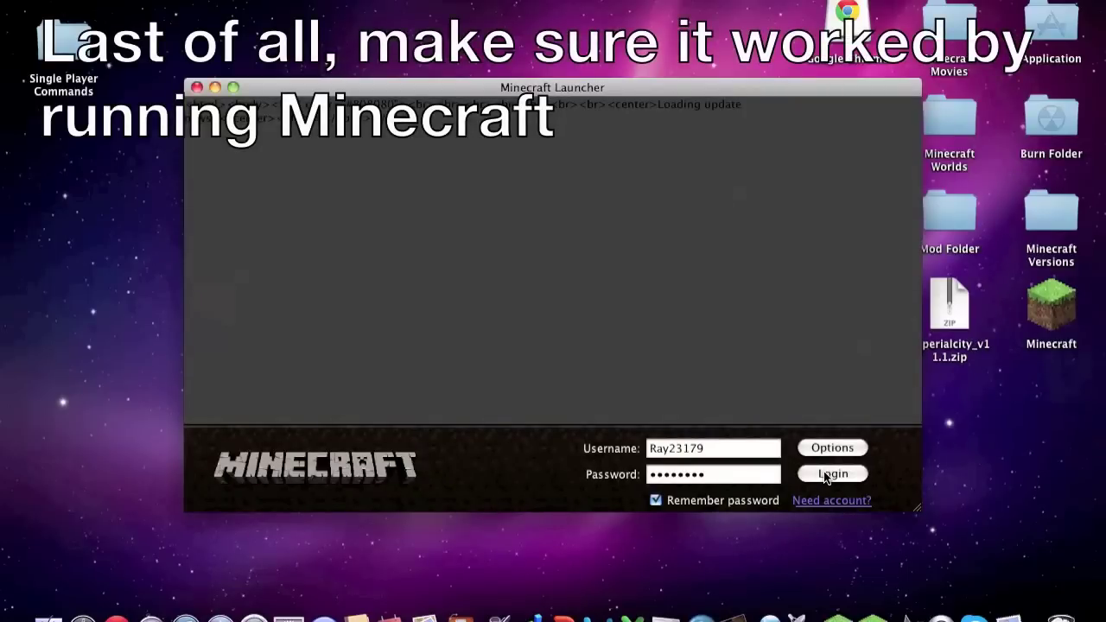
left_click(825, 474)
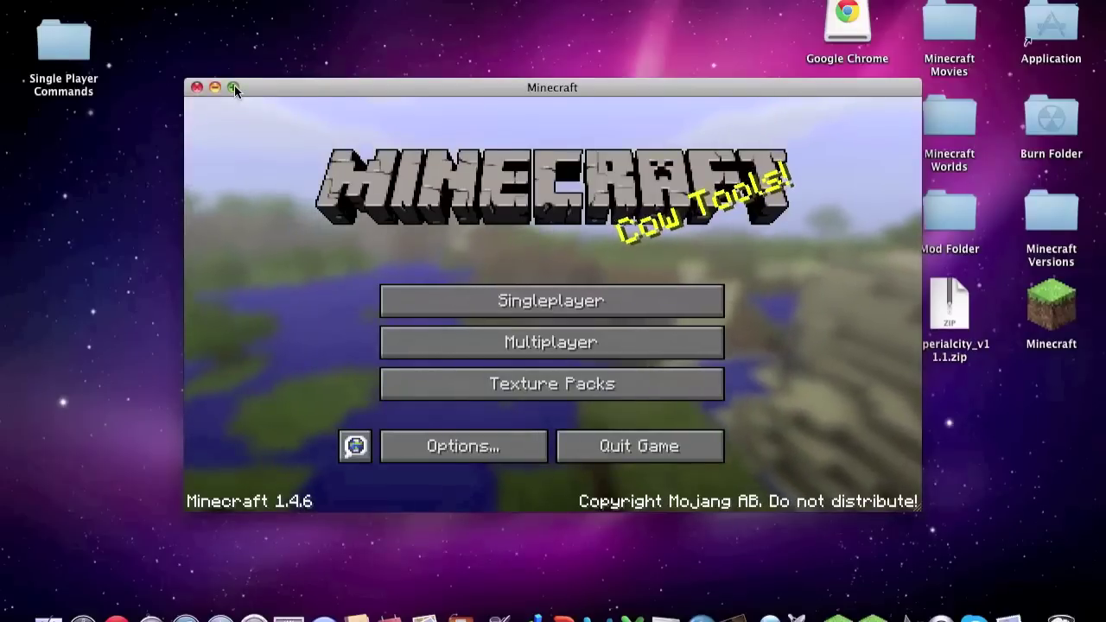
left_click(234, 85)
Create a new singleplayer world in Survival mode named "World Edit World"
left_click(635, 255)
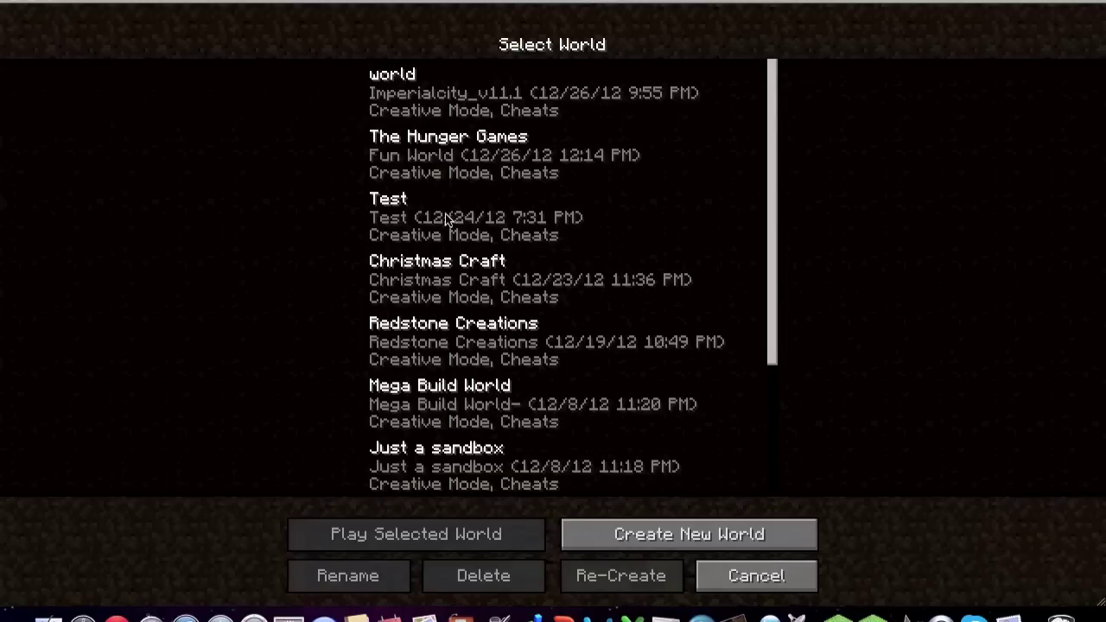
left_click(656, 534)
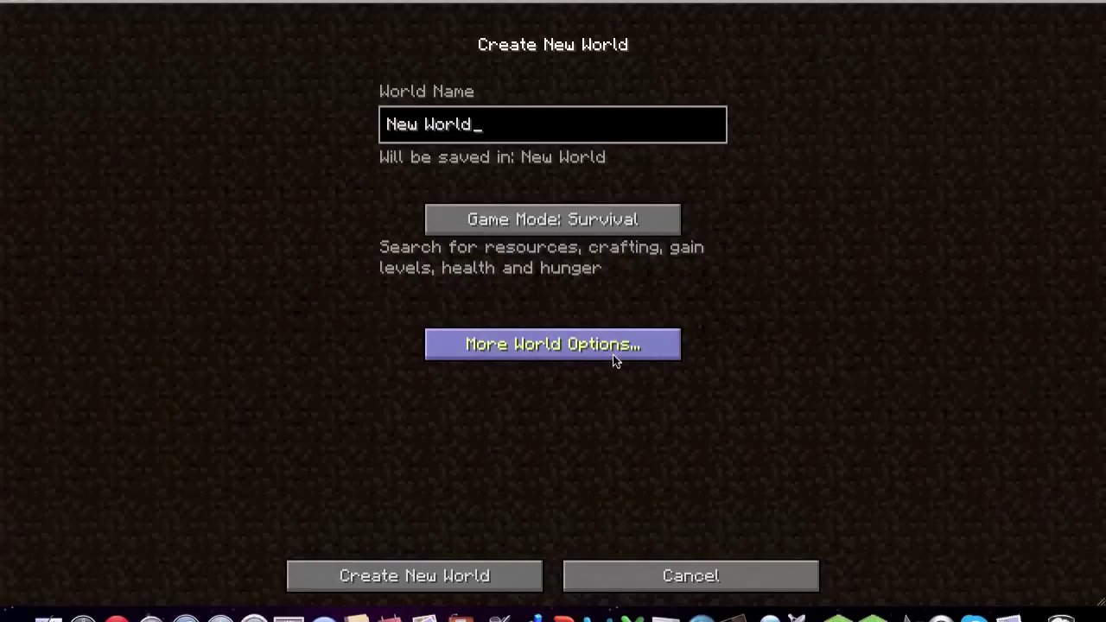
key("BackSpace")
key("BackSpace")
key("BackSpace")
key("BackSpace")
key("BackSpace")
key("BackSpace")
key("BackSpace")
key("BackSpace")
key("BackSpace")
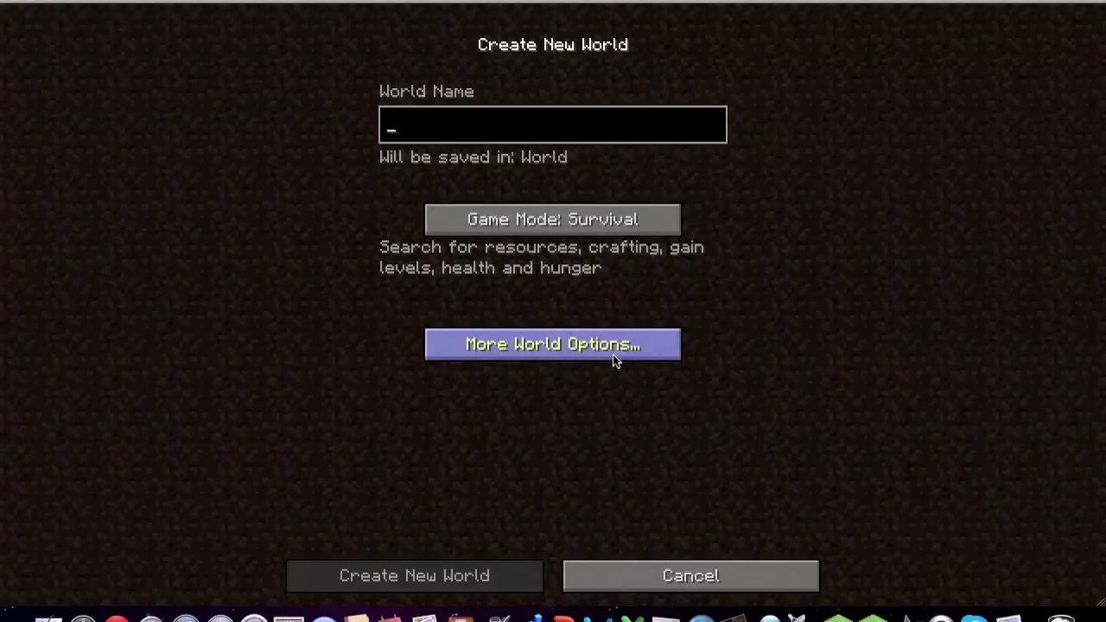
type("World Edi")
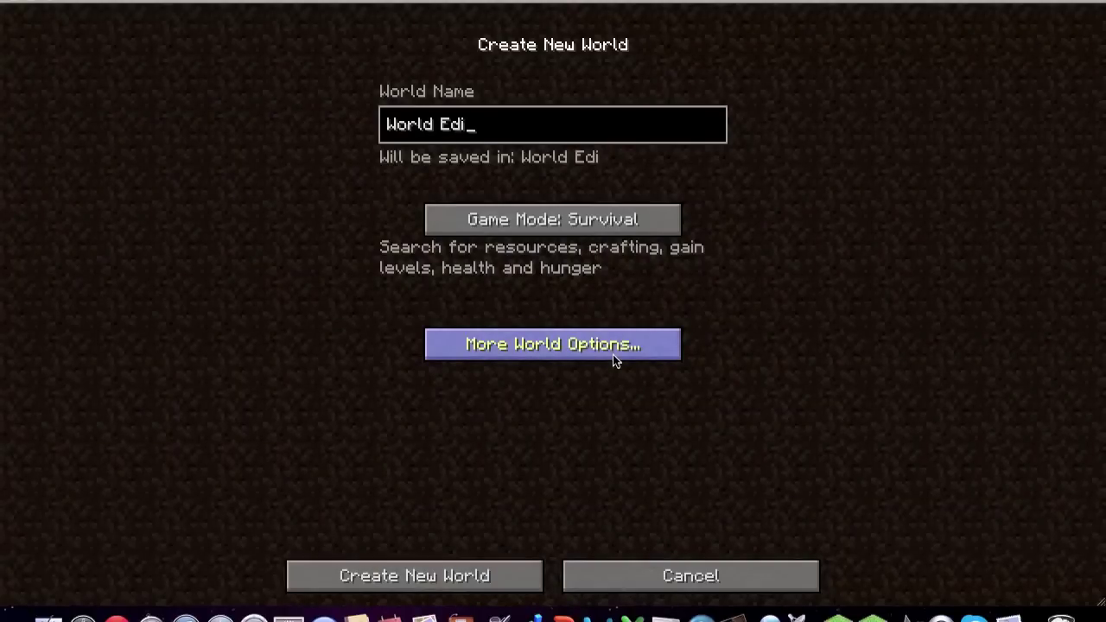
type("t World")
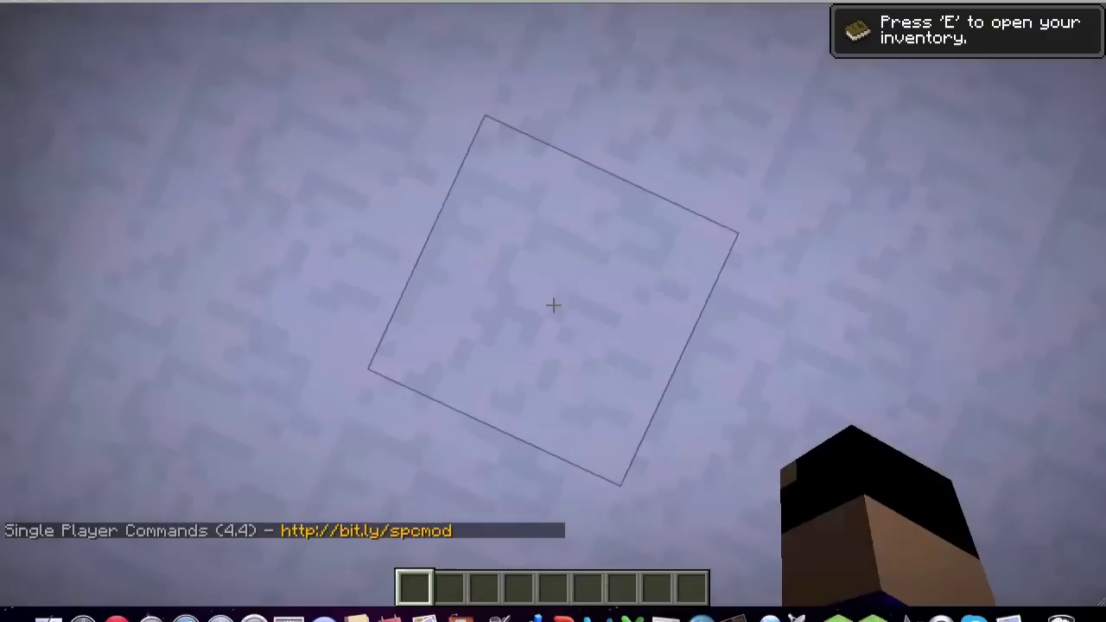
Run the /help command in the game chat to list all available commands
left_click_drag(553, 305, 553, 304)
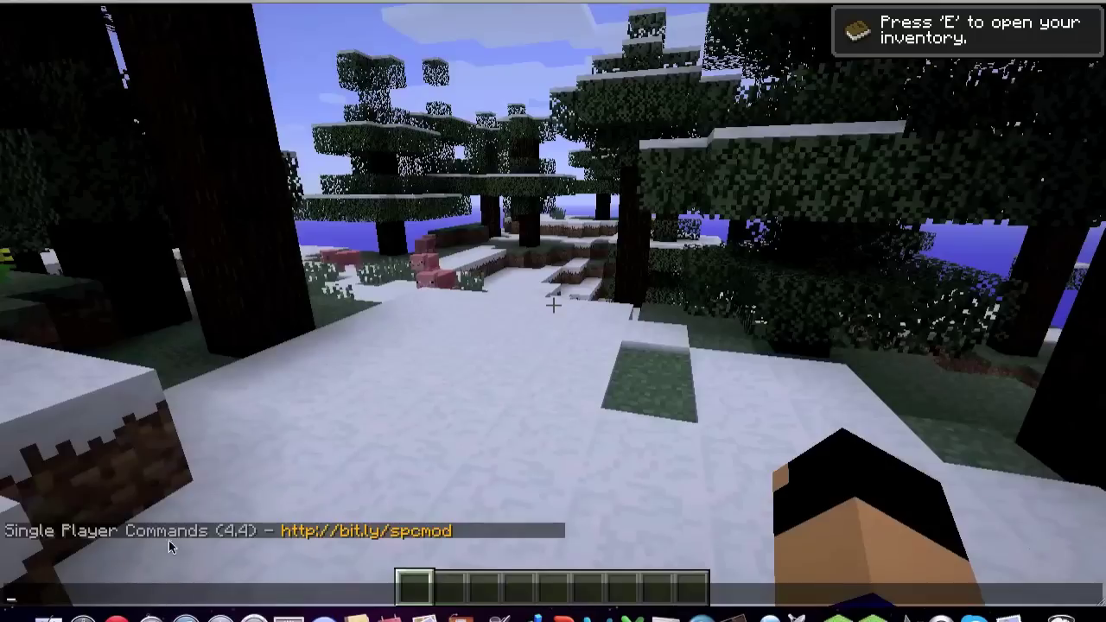
type("/")
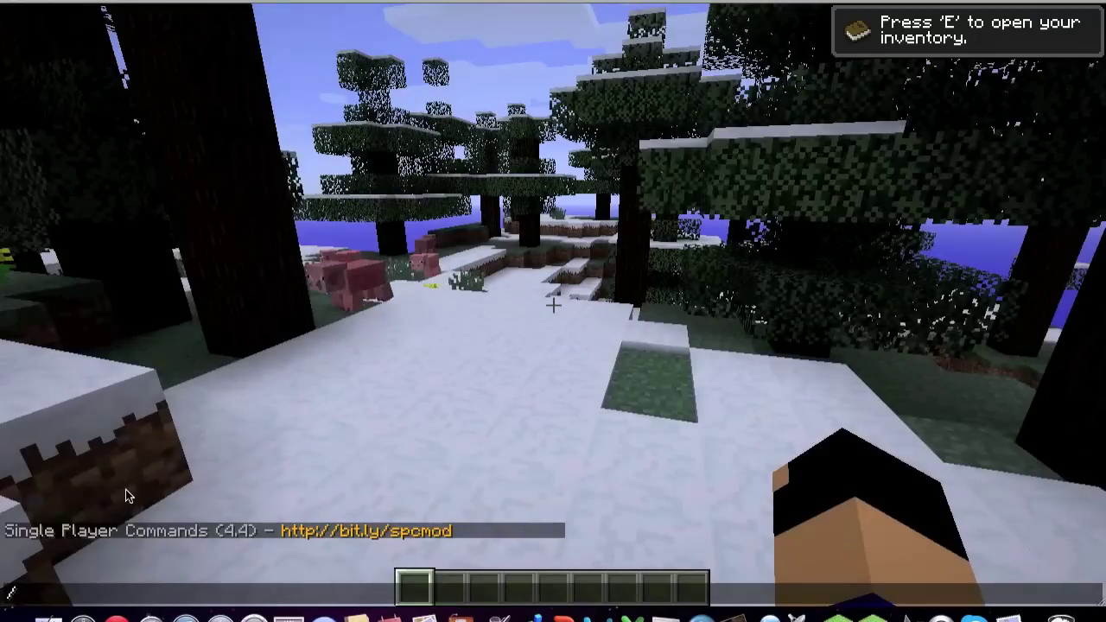
type("help")
key("Return")
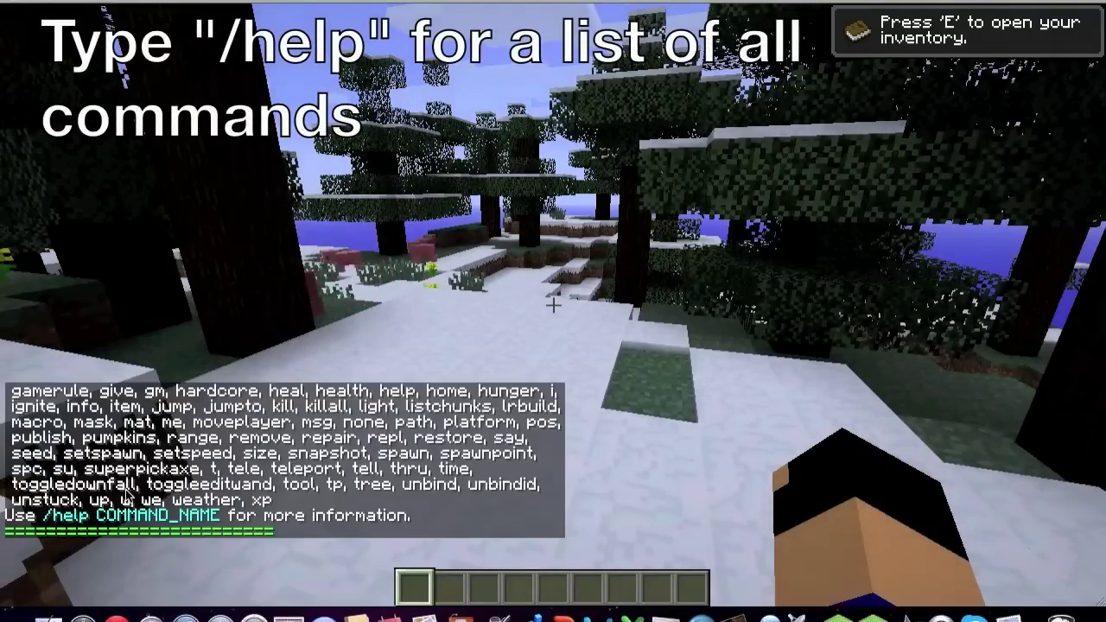
Run the //wand command in the game chat to get the WorldEdit selection wand
key("t")
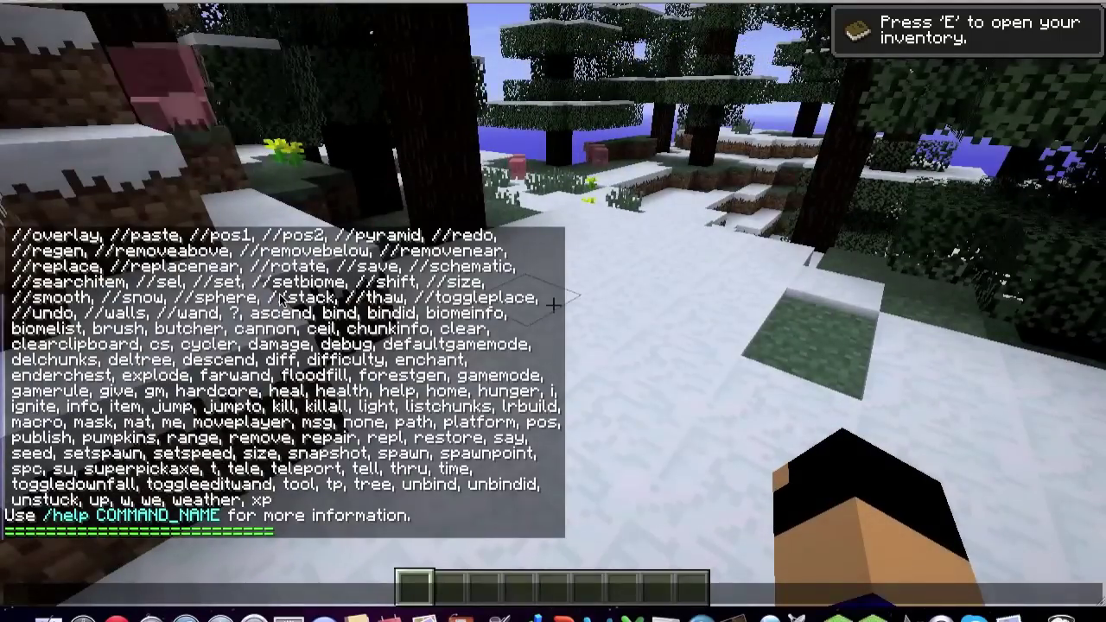
key("Escape")
type("t//")
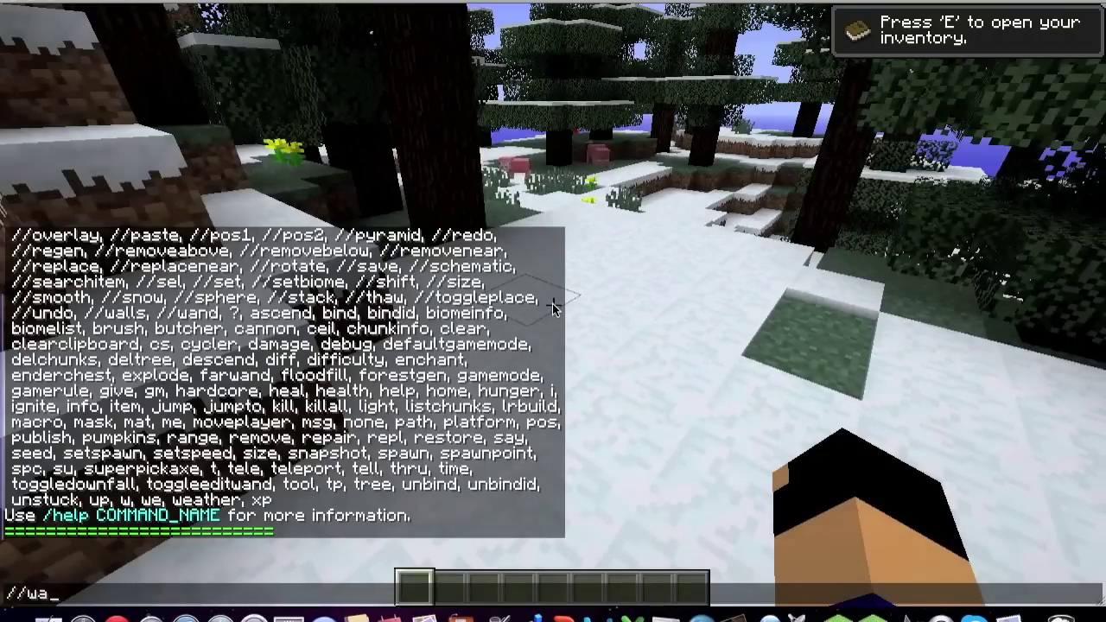
type("wand")
key("Return")
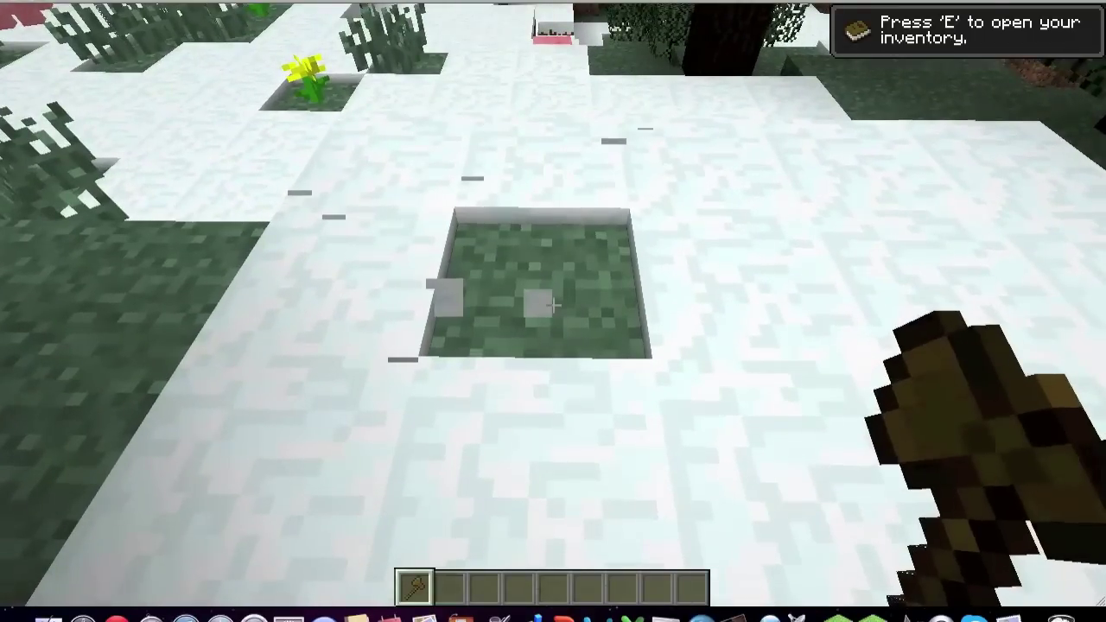
Select a region on the snowy ground with the wand, from (150, 67, 261) to (148, 68, 258), and fill it with stone using //set 1
left_click(553, 304)
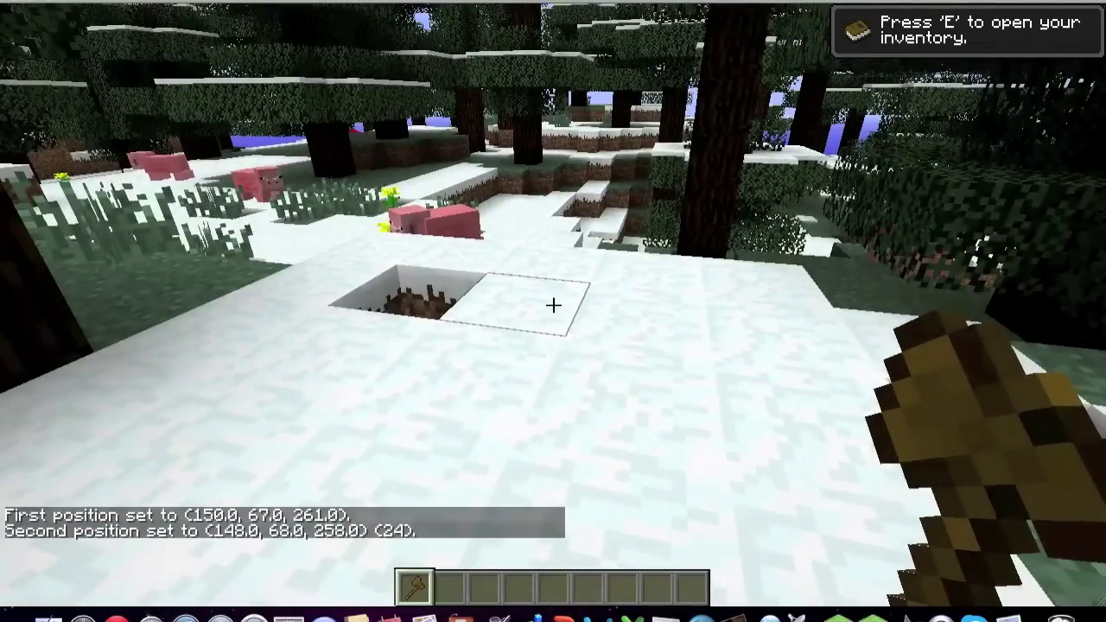
type("//set 1")
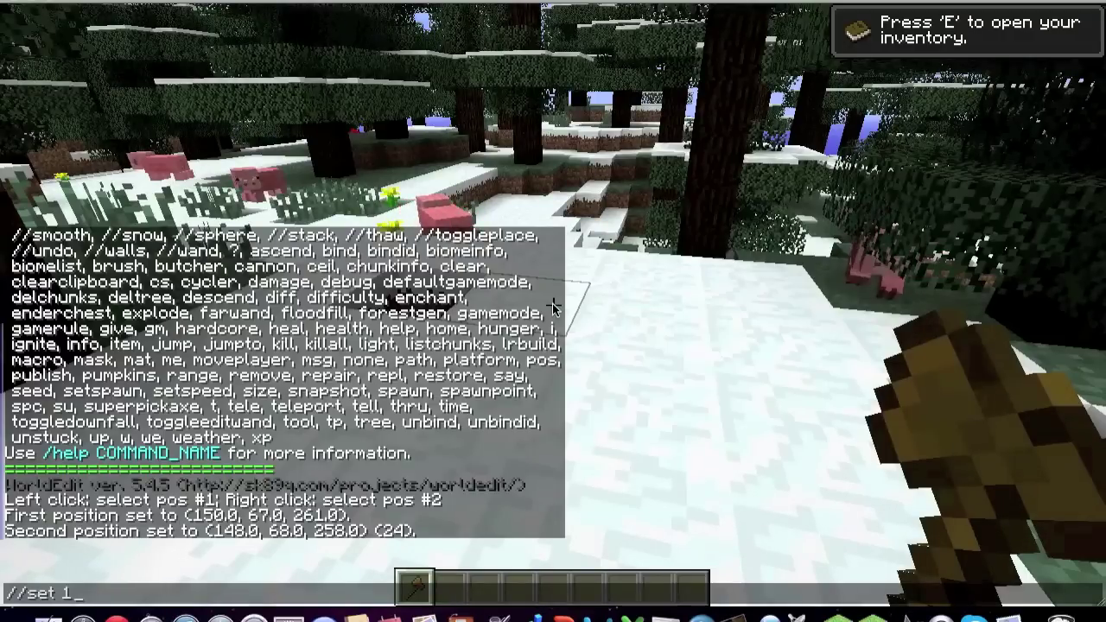
key("Return")
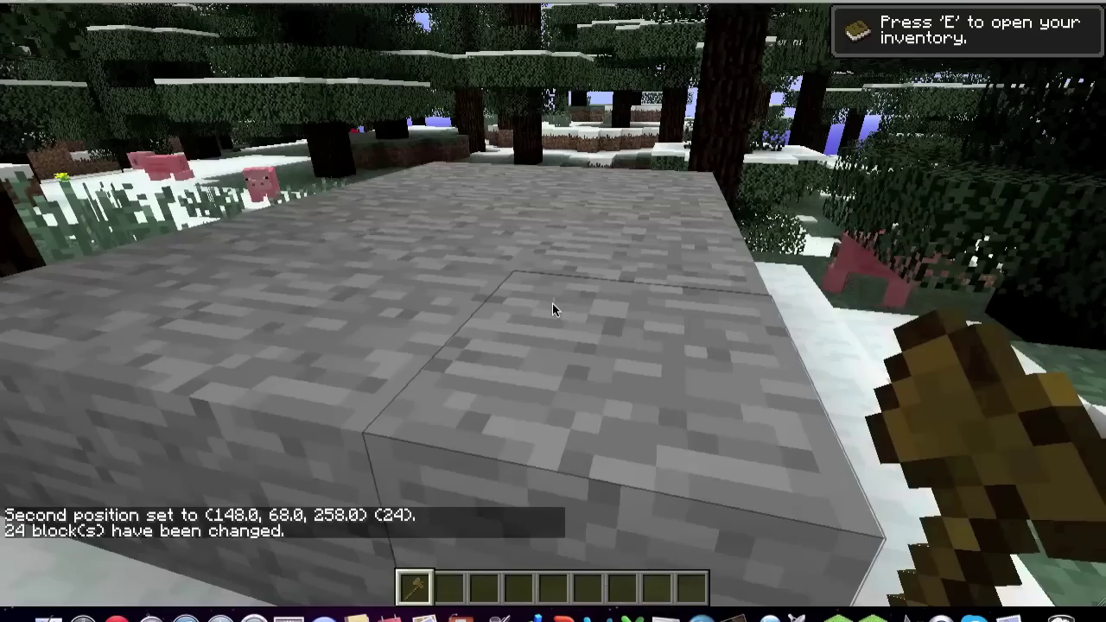
key("s")
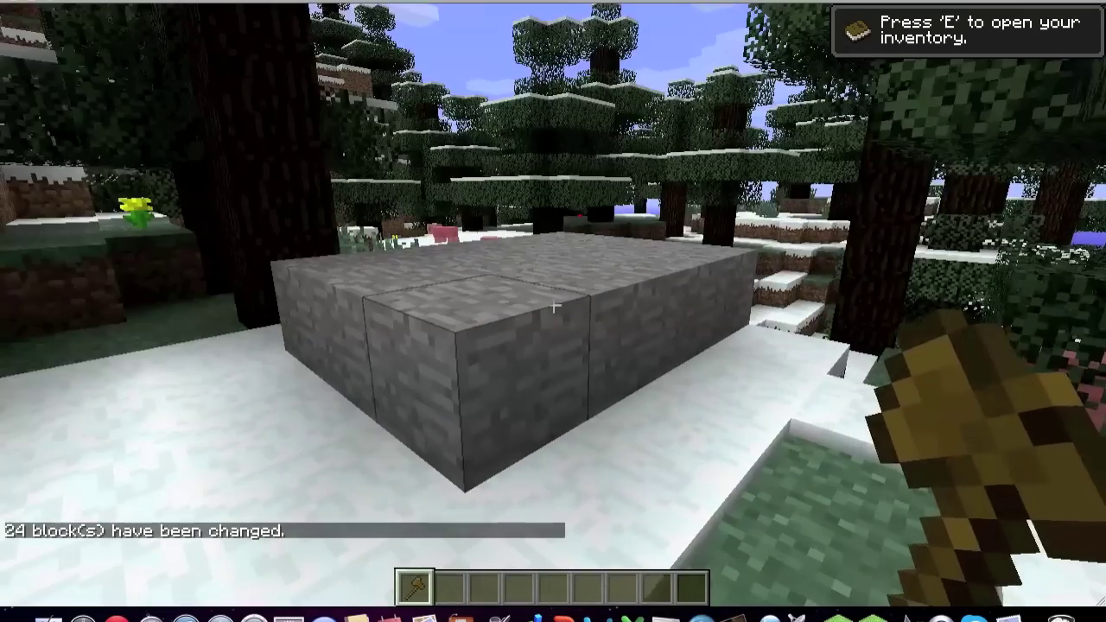
key("w")
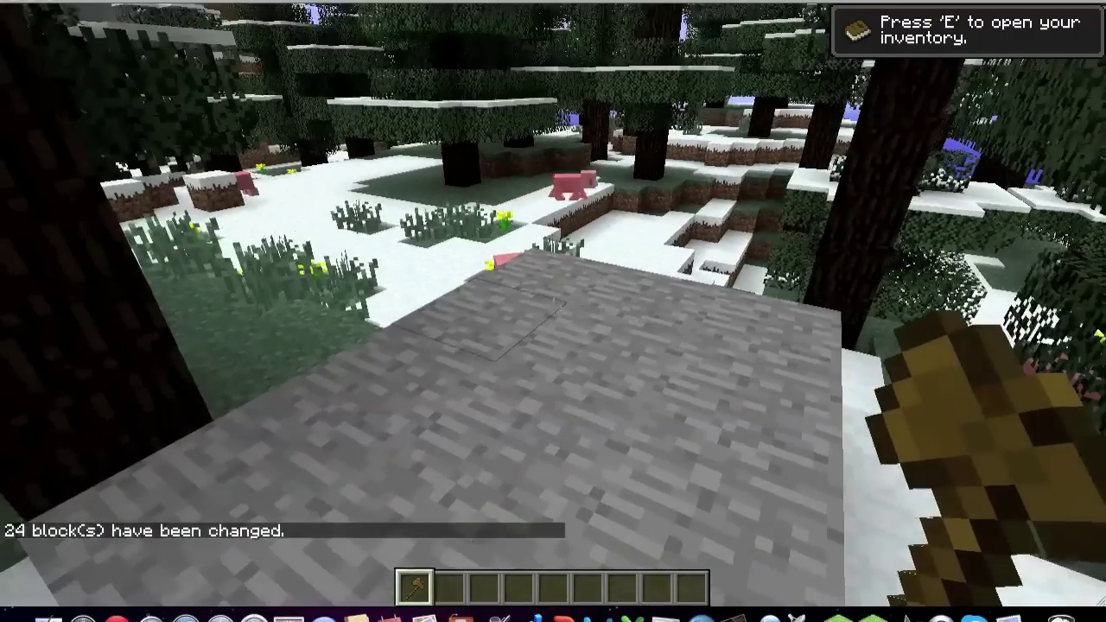
key("slash")
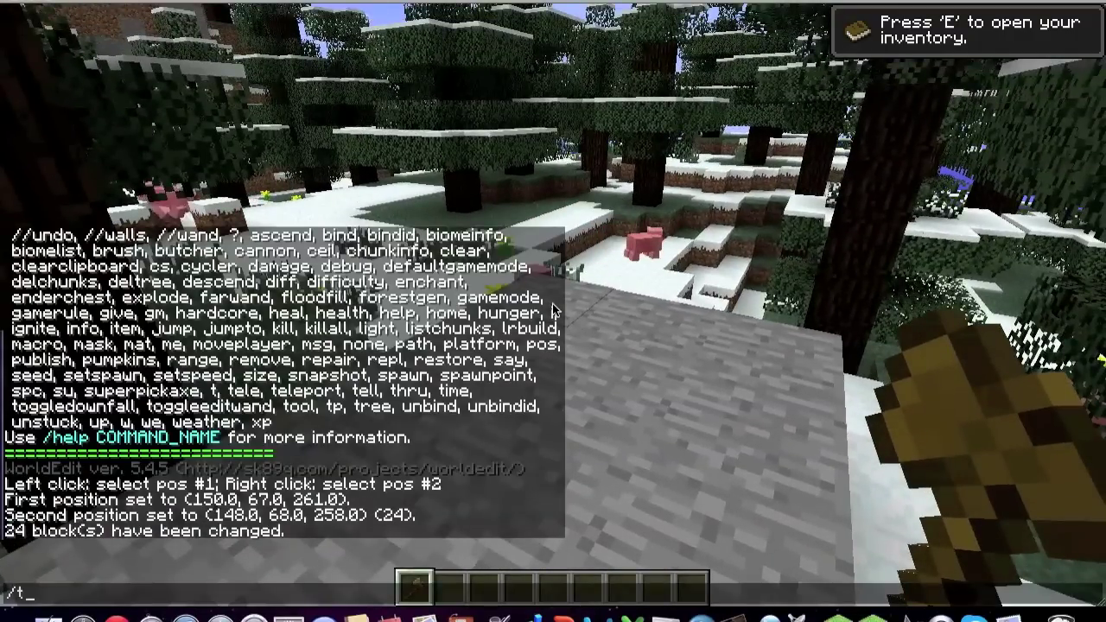
type("/set 1")
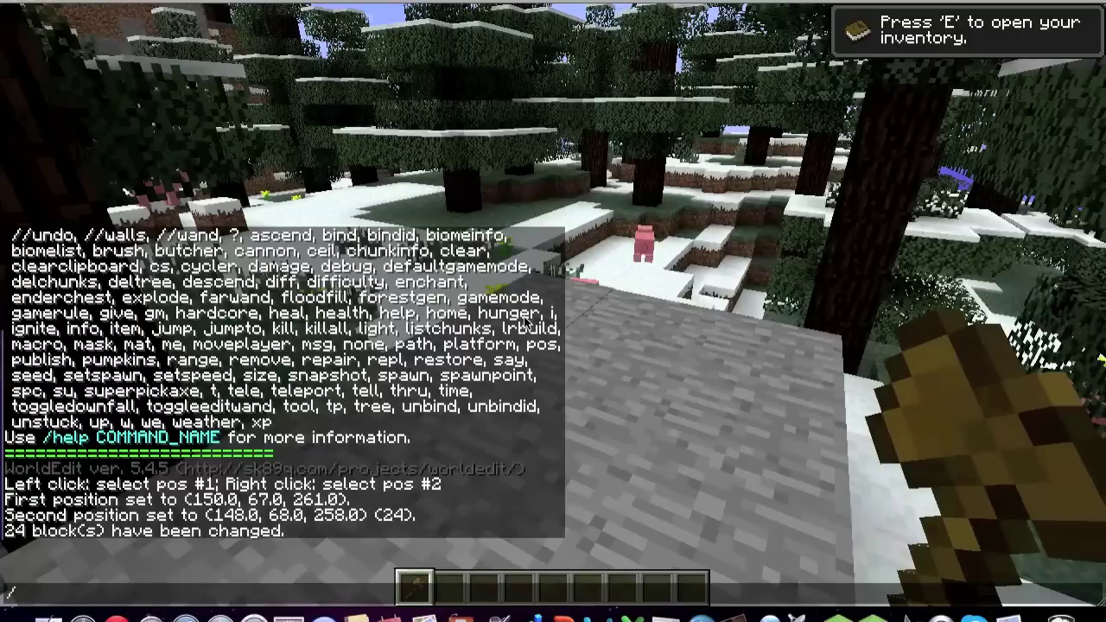
key("Escape")
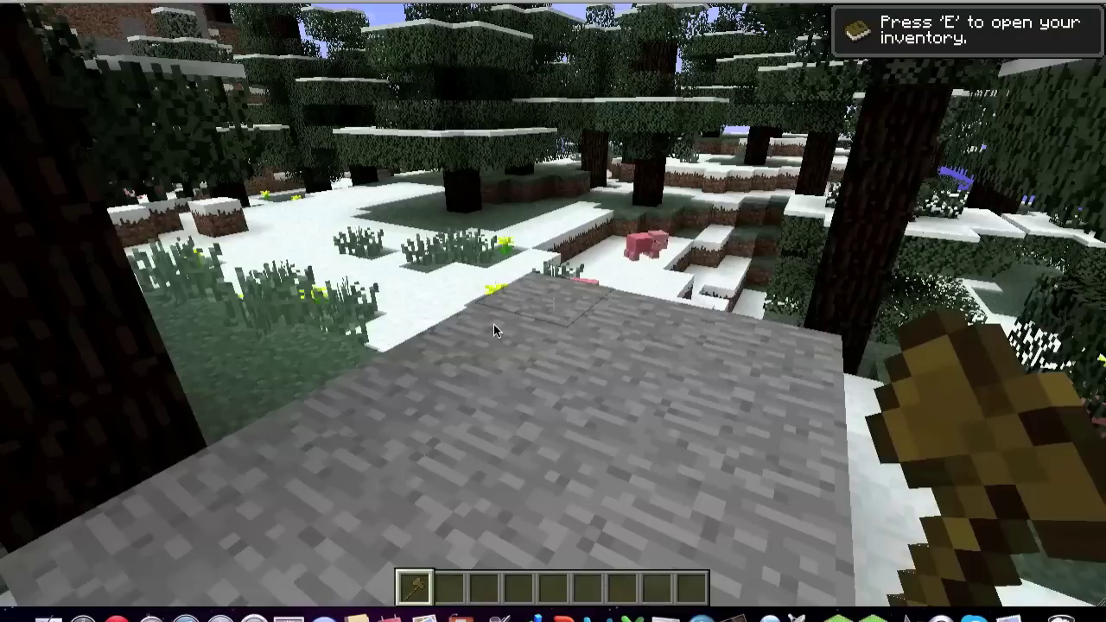
Look back through the chat history to the start of the command list, close the chat and open the game menu
key("slash")
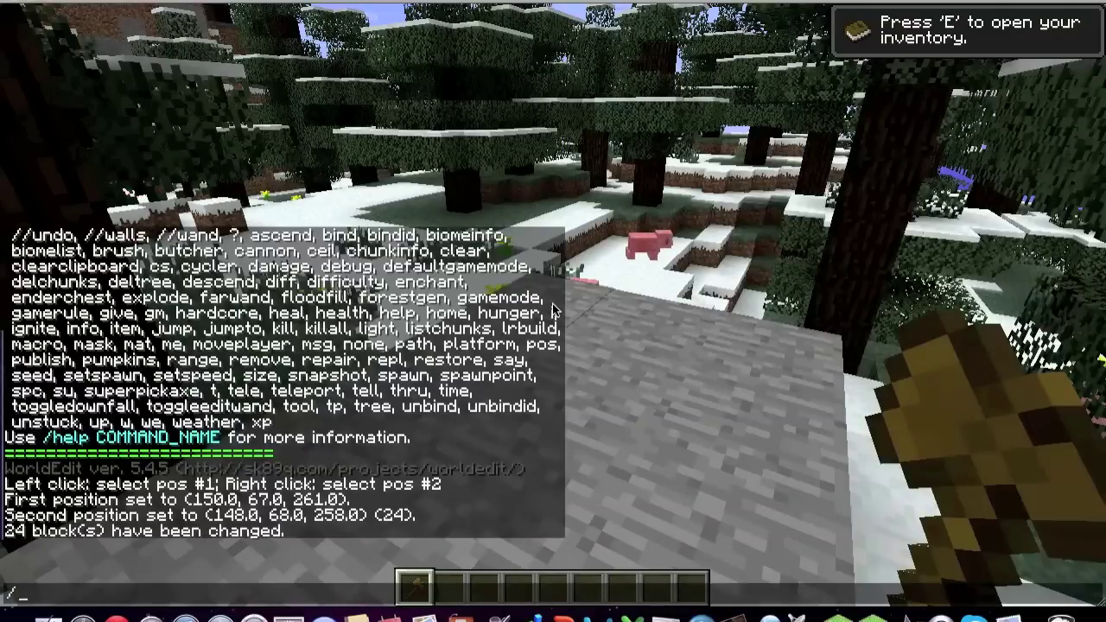
scroll(474, 359, "up", 2)
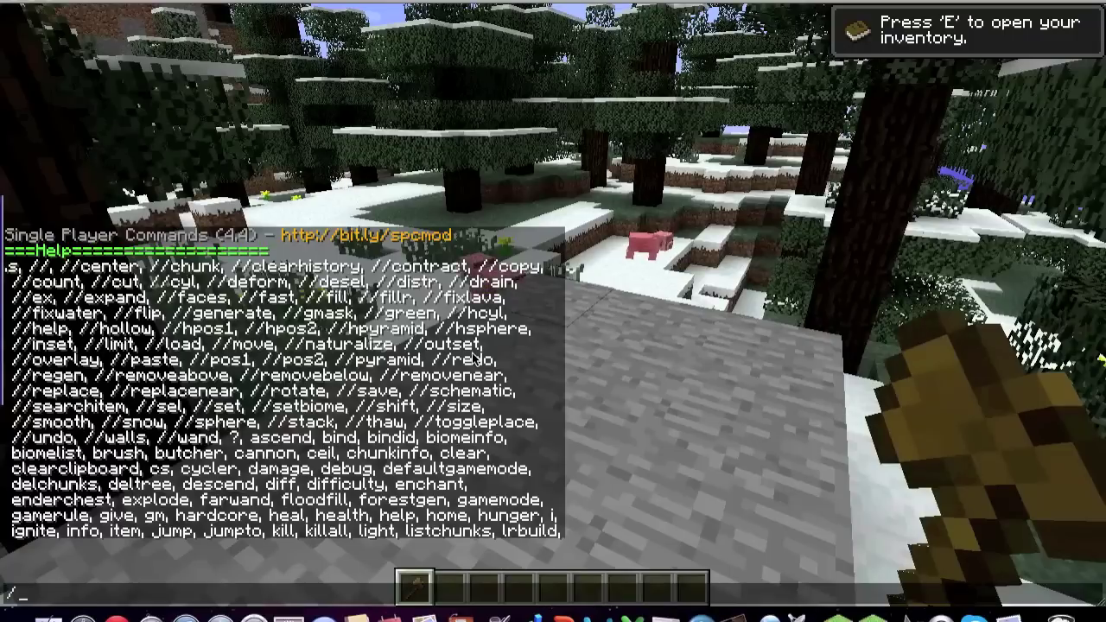
key("Escape")
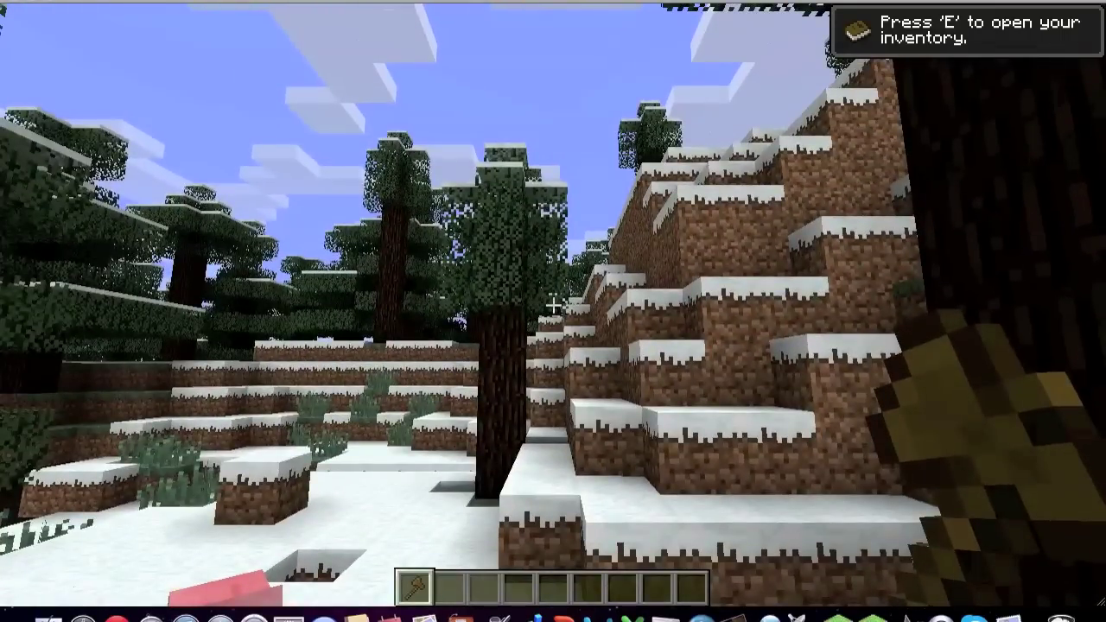
key("Escape")
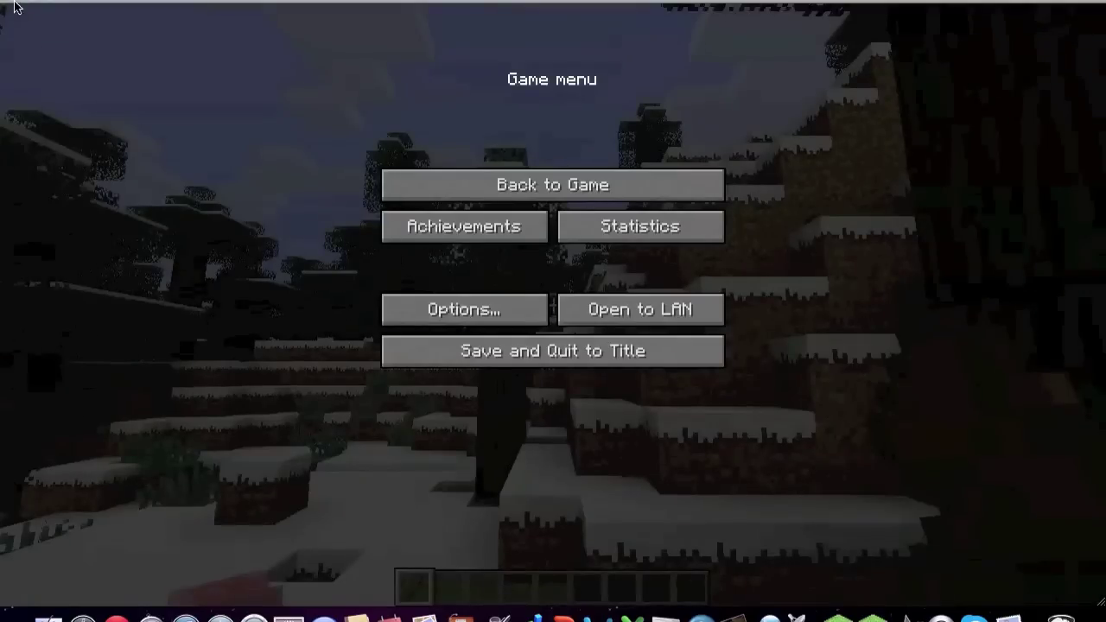